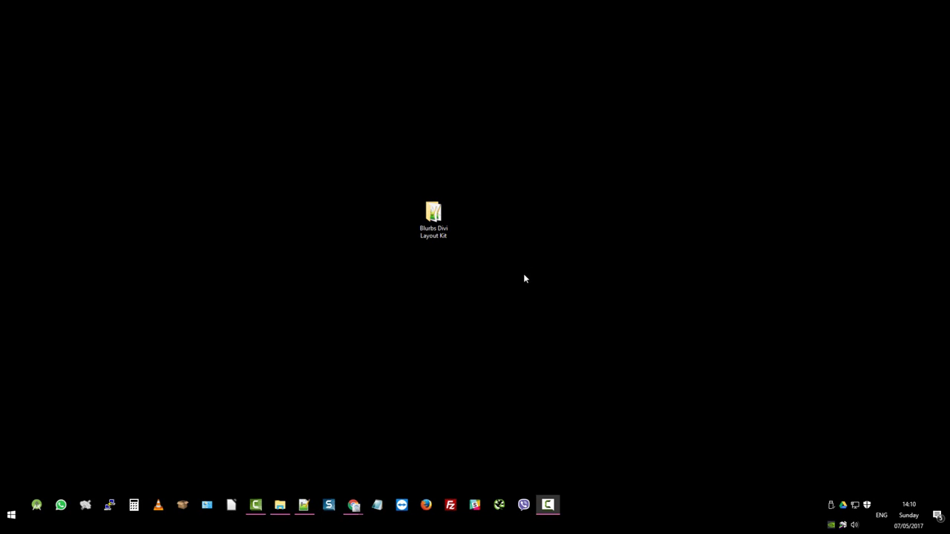
# Step: Switch to the Chrome window with the WordPress dashboard and open the Divi Library
pyautogui.moveTo(356, 512)
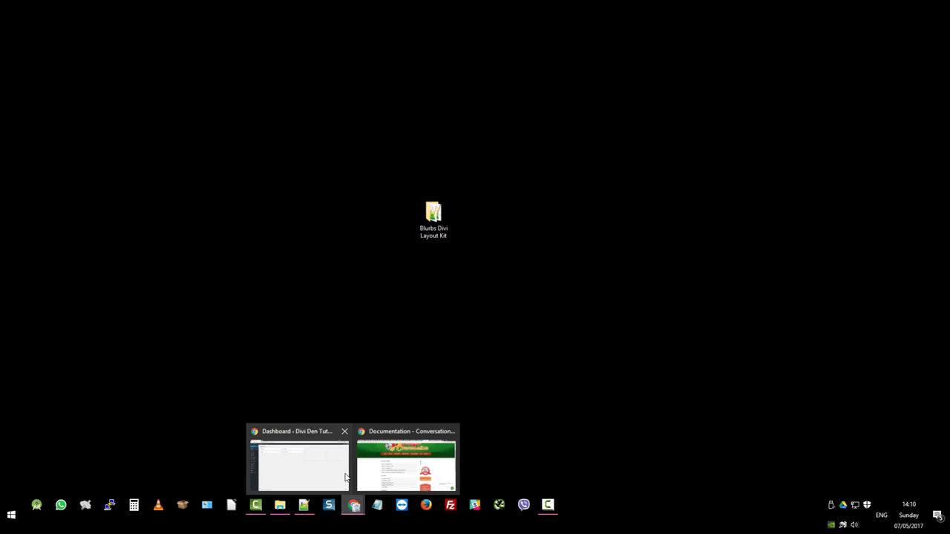
pyautogui.click(327, 465)
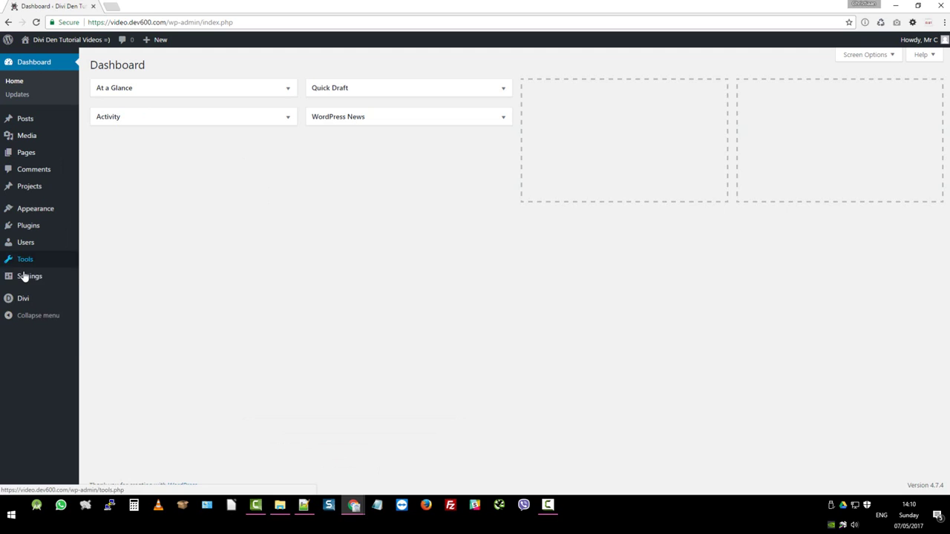
pyautogui.moveTo(21, 303)
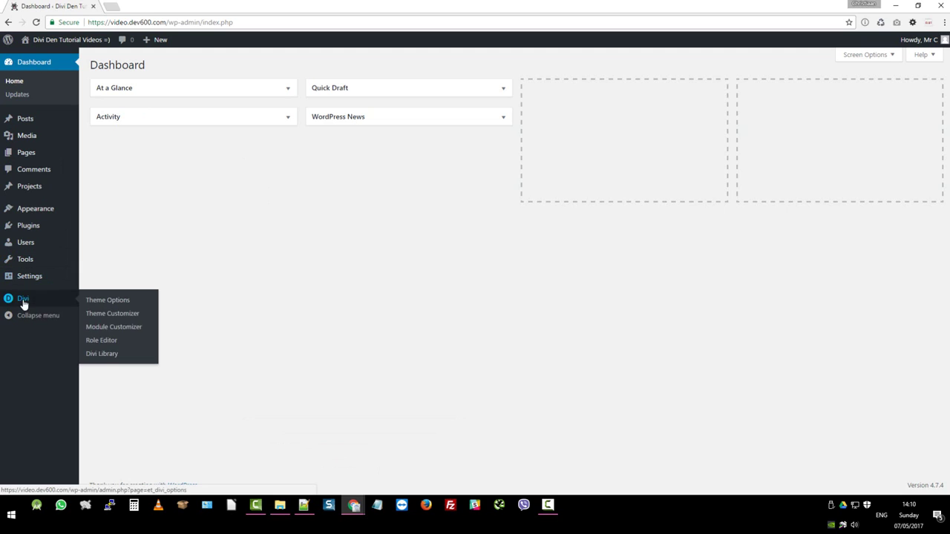
pyautogui.click(103, 354)
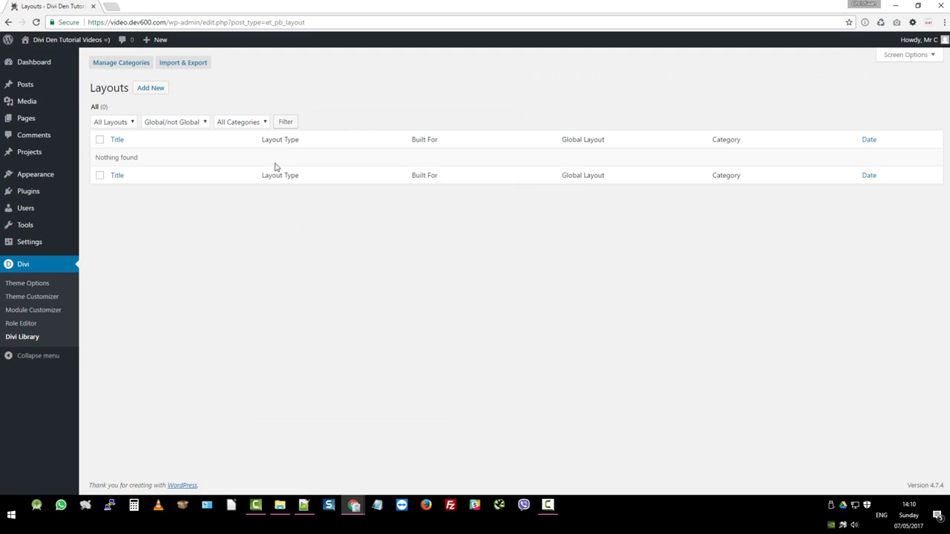
# Step: Import the layouts from "MASTER Blurbs Divi Layout Kit.json" in the Blurbs Divi Layout Kit folder and look over the layout list
pyautogui.click(191, 65)
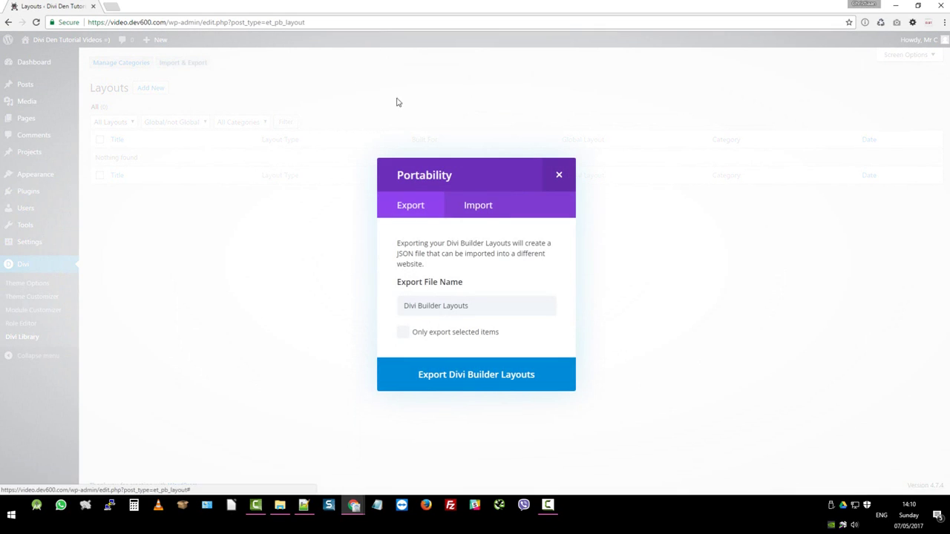
pyautogui.click(487, 207)
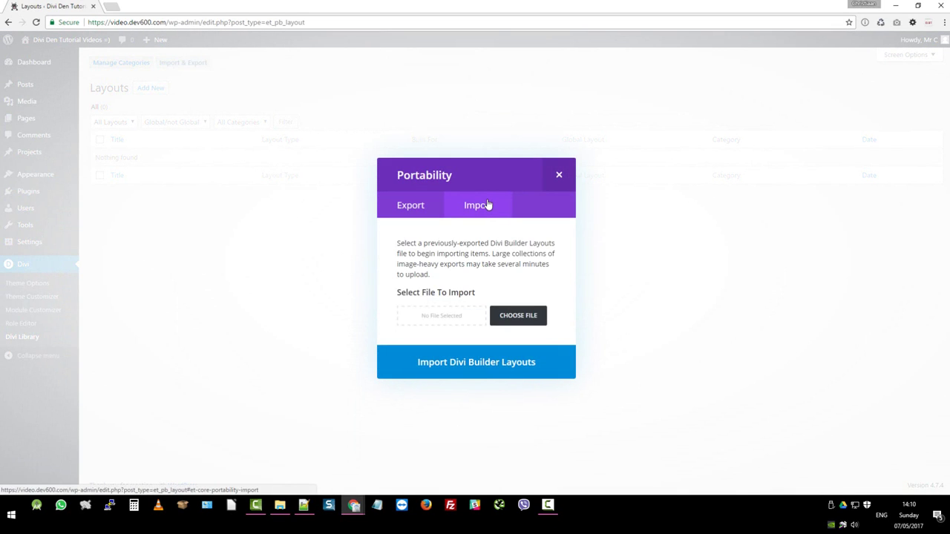
pyautogui.click(519, 316)
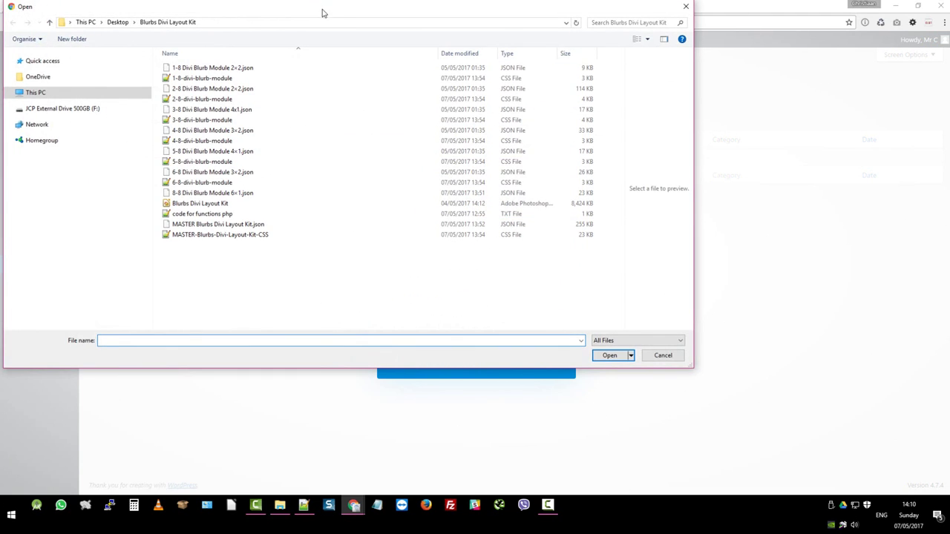
pyautogui.moveTo(324, 11); pyautogui.dragTo(467, 37)
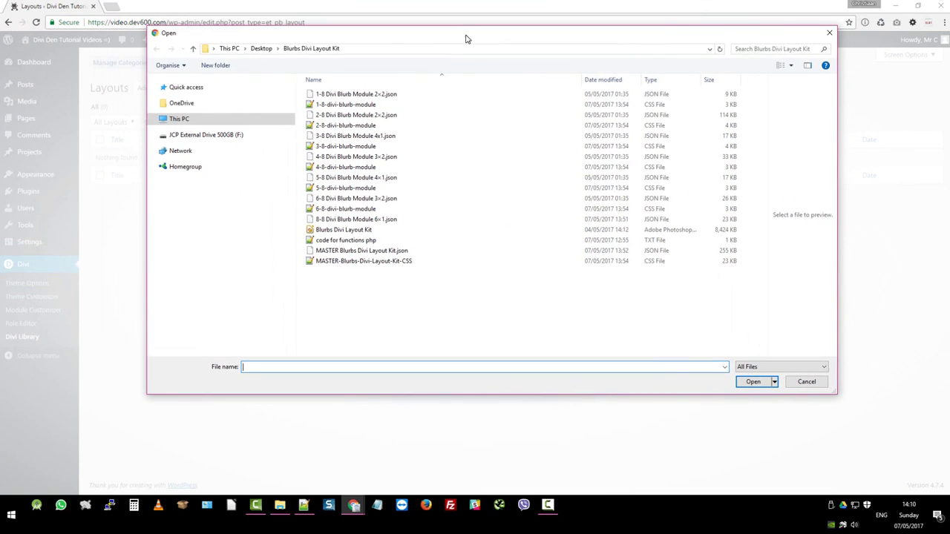
pyautogui.click(412, 255)
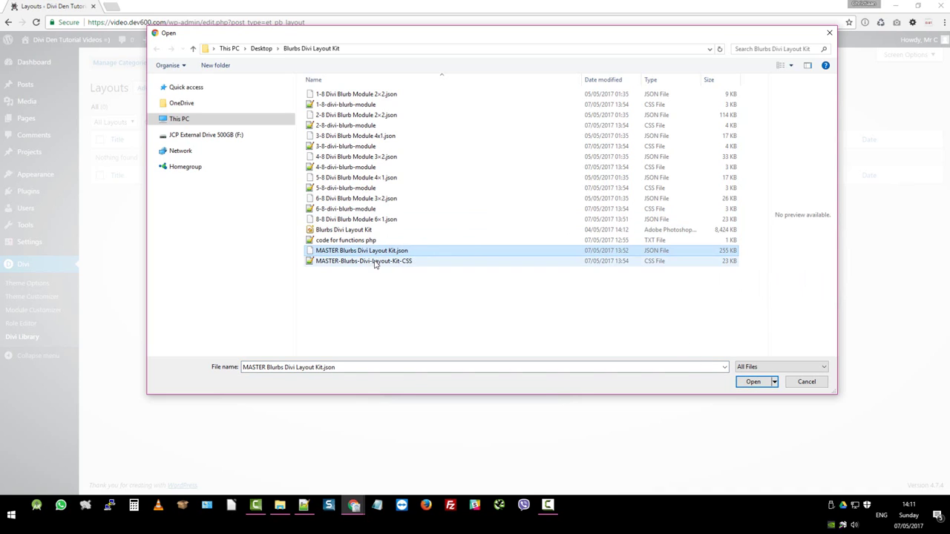
pyautogui.click(754, 382)
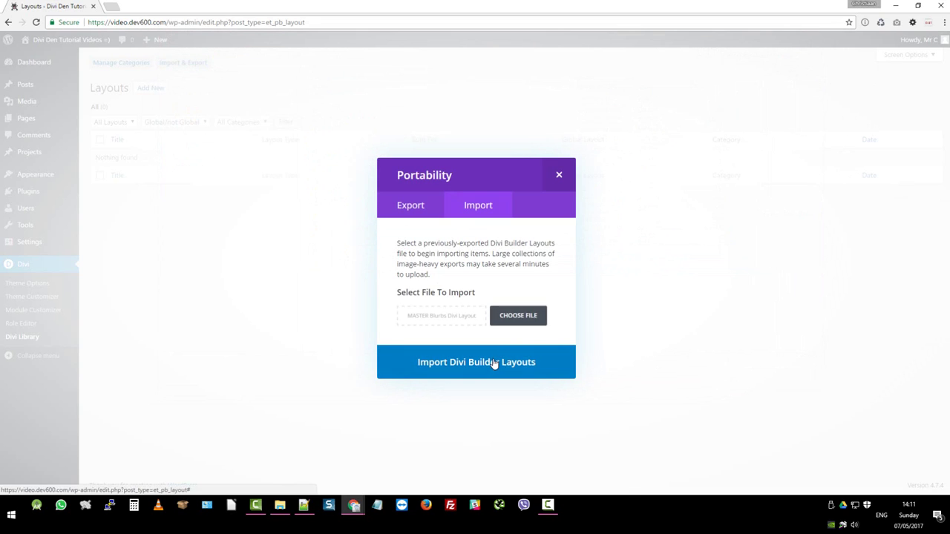
pyautogui.click(495, 362)
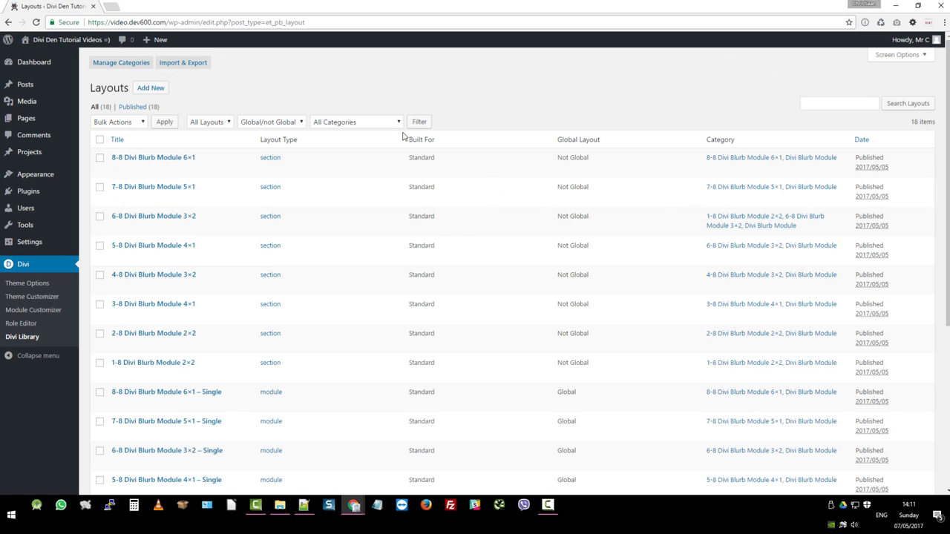
pyautogui.scroll(-1, 405, 130)
pyautogui.scroll(1, 405, 121)
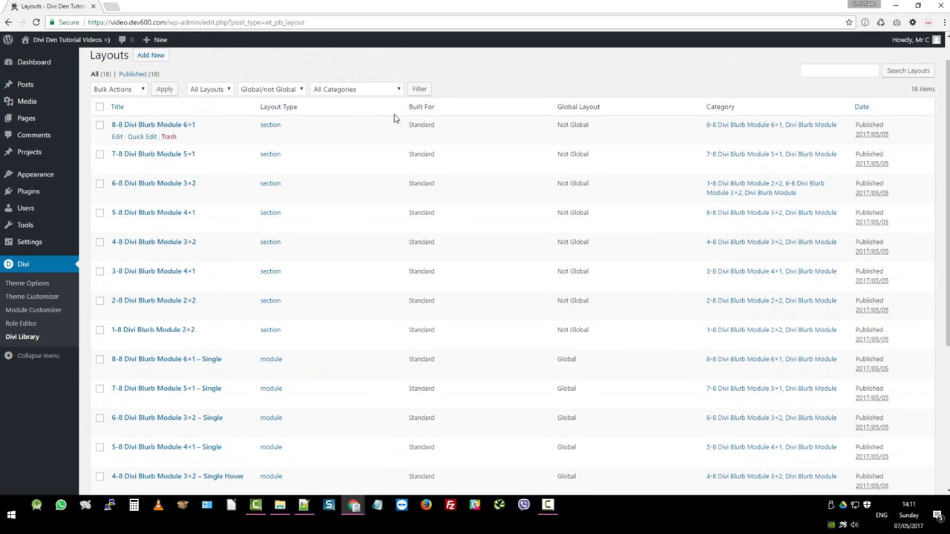
pyautogui.scroll(1, 334, 100)
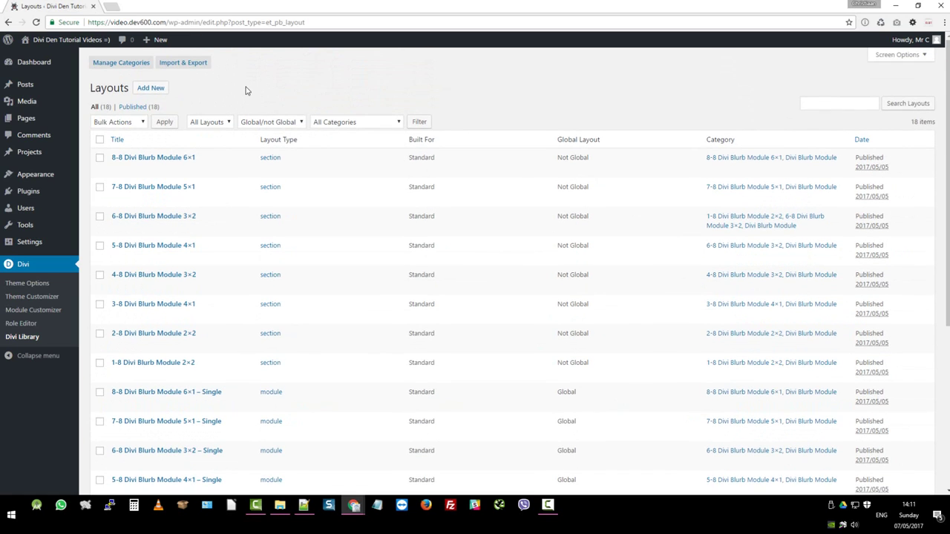
# Step: Add a new page titled "master divi blurb sample"
pyautogui.click(28, 119)
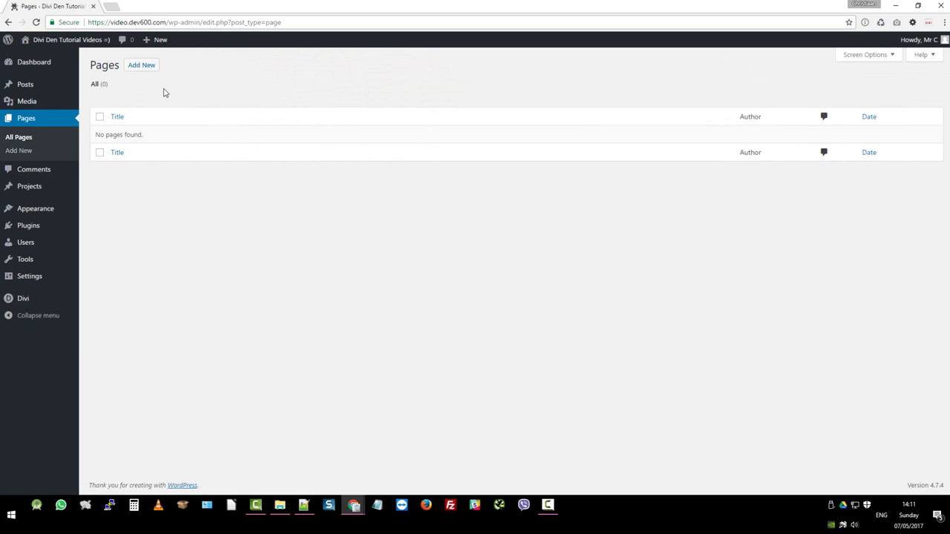
pyautogui.click(143, 66)
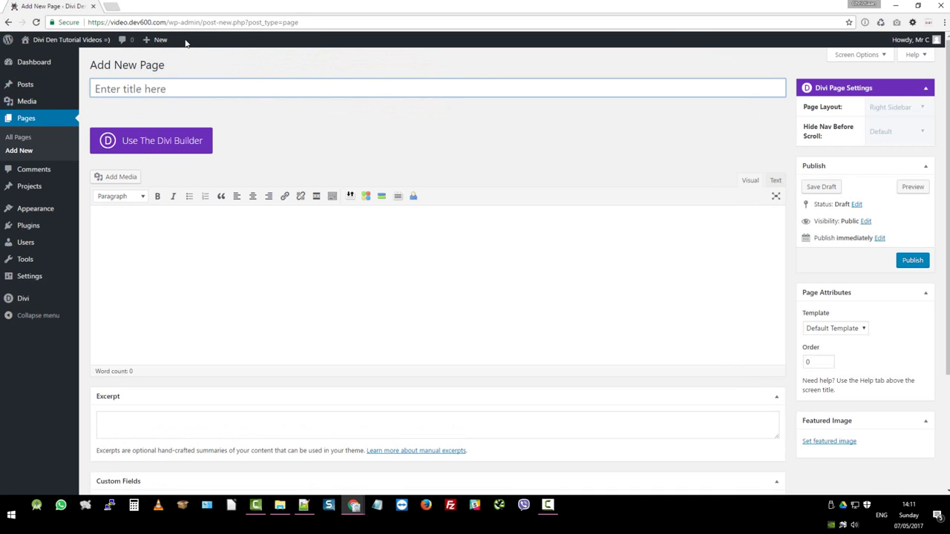
pyautogui.write('master ')
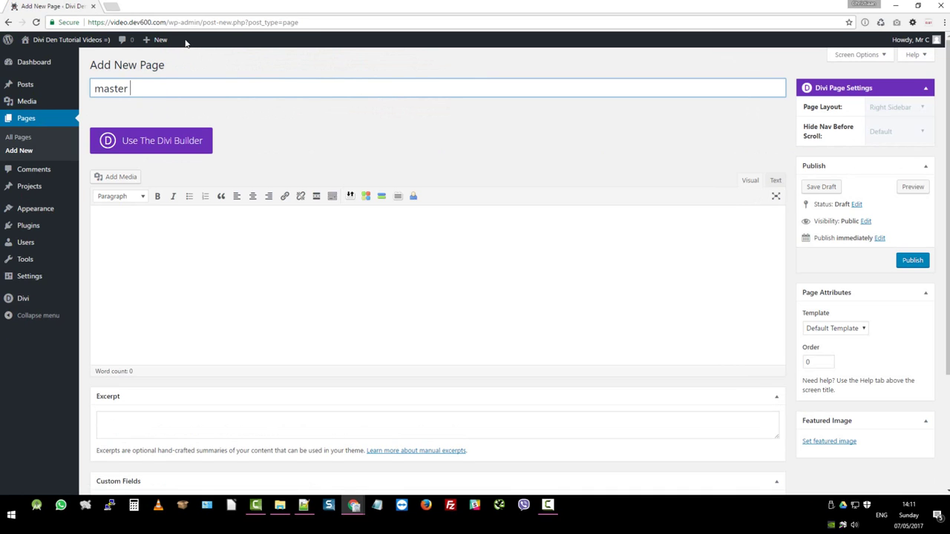
pyautogui.write('divi blurb sample')
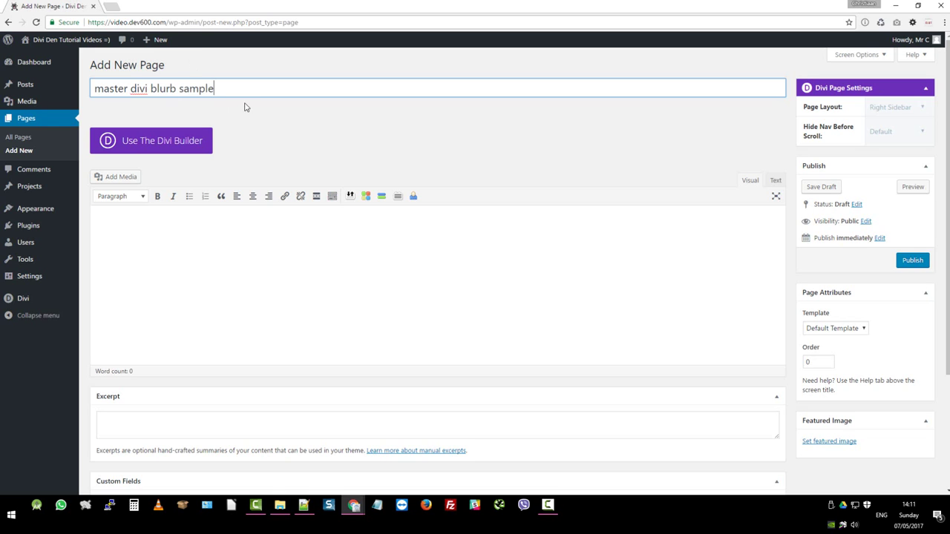
# Step: Enable the Divi Builder for the page and set its template to Blank Page
pyautogui.click(164, 144)
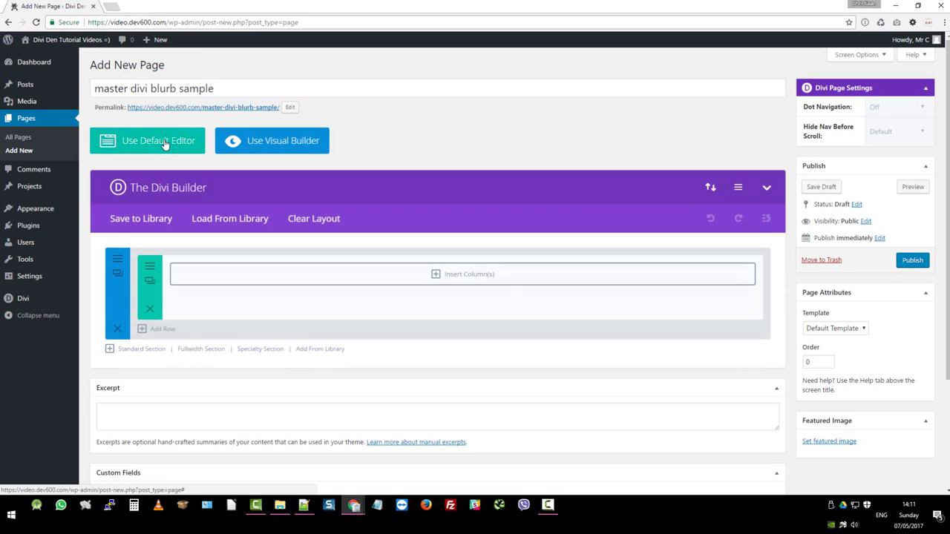
pyautogui.click(860, 330)
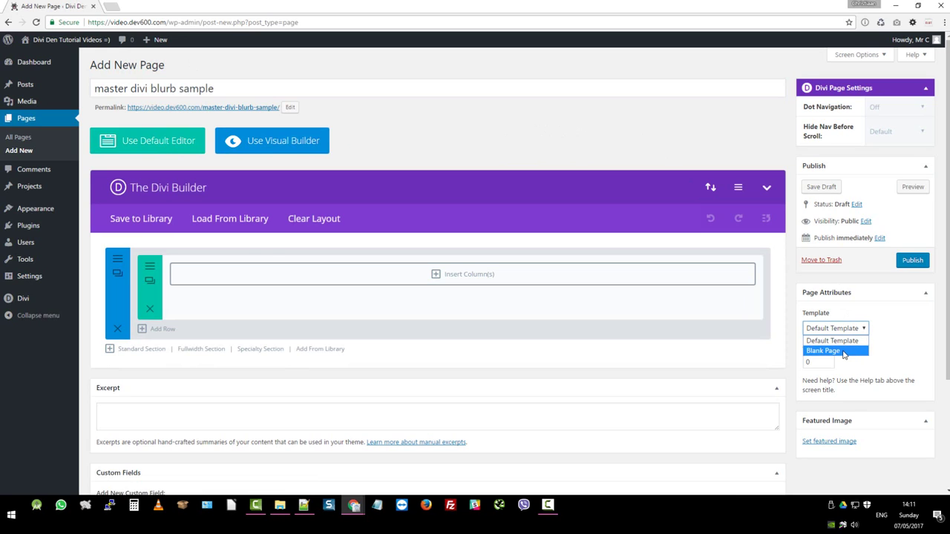
pyautogui.click(843, 352)
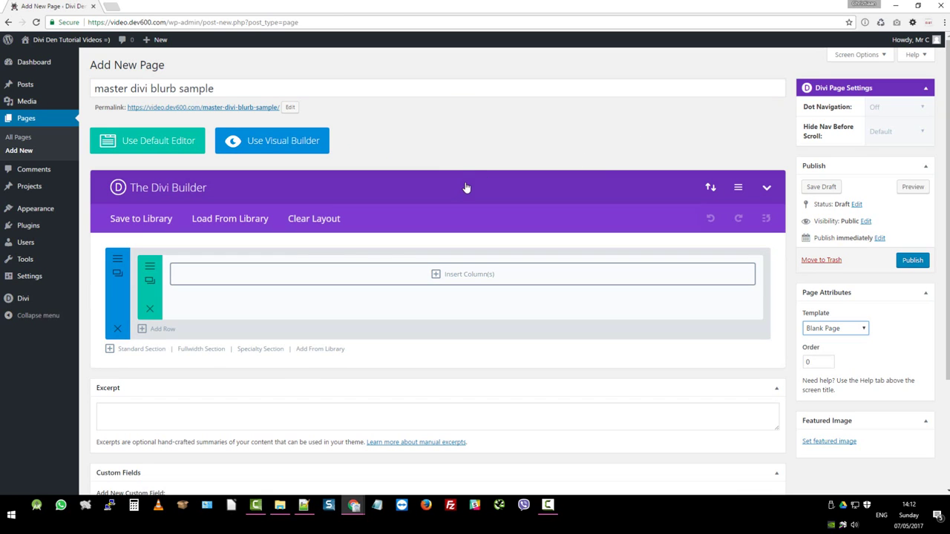
# Step: Add the 1-8 Divi Blurb Module 2×2 section from the library below the empty section and review the page's sections
pyautogui.click(315, 350)
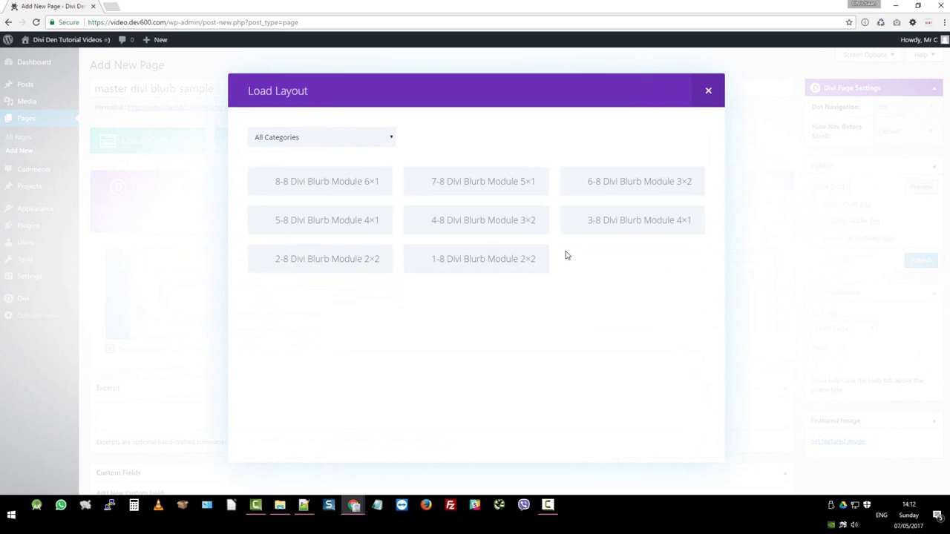
pyautogui.click(476, 264)
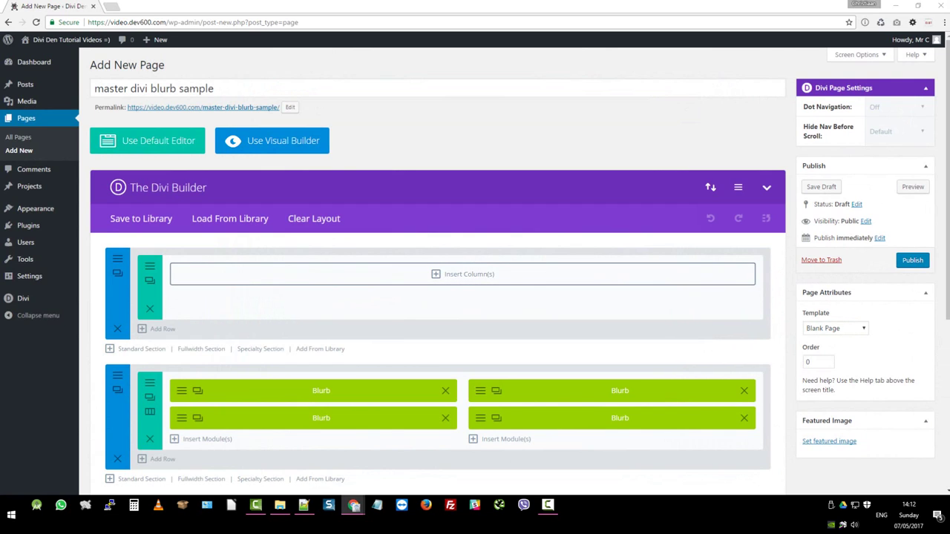
pyautogui.scroll(-10, 778, 399)
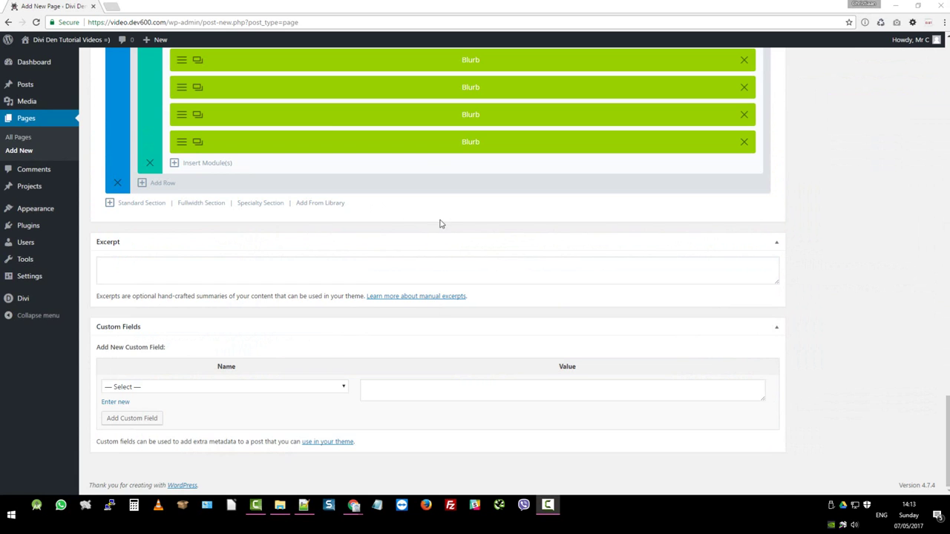
pyautogui.scroll(5, 502, 208)
pyautogui.scroll(10, 858, 216)
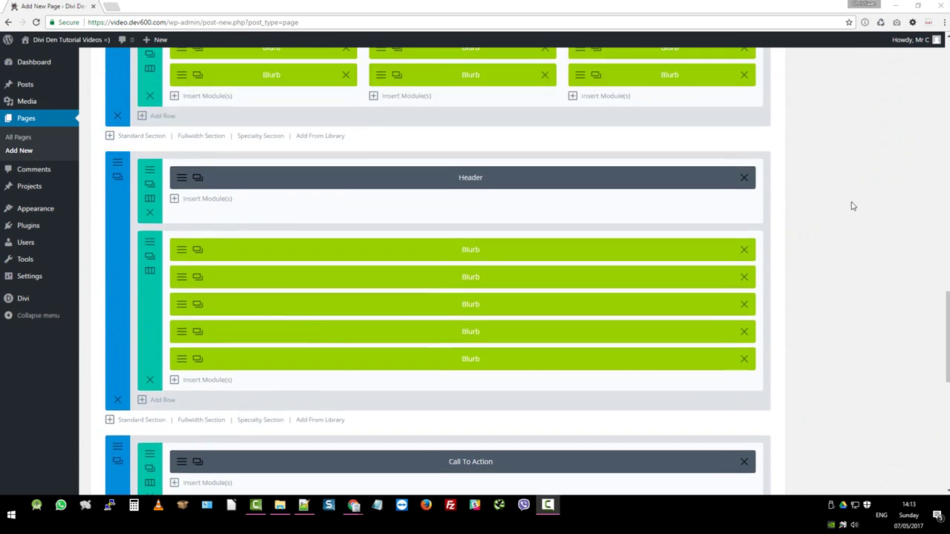
pyautogui.scroll(10, 861, 202)
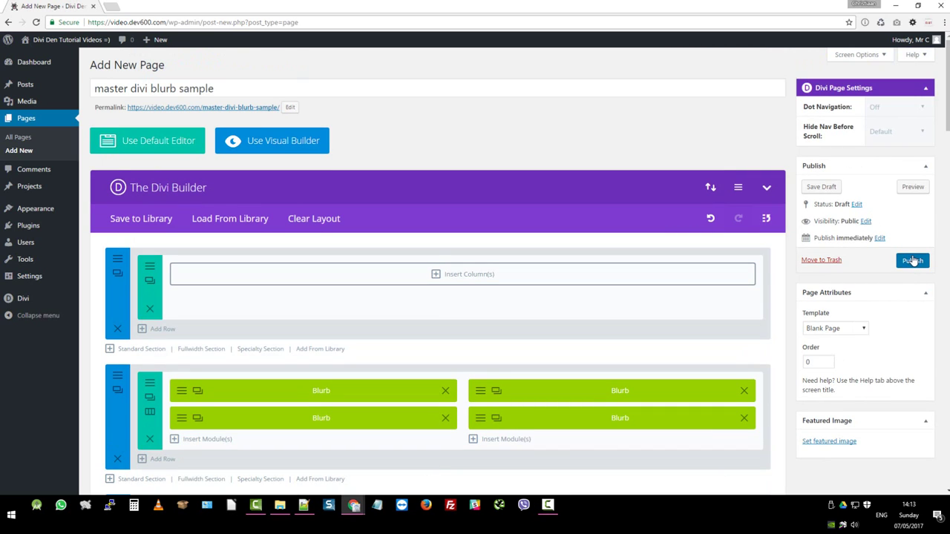
# Step: Publish the page and open its permalink in a new browser tab
pyautogui.click(912, 260)
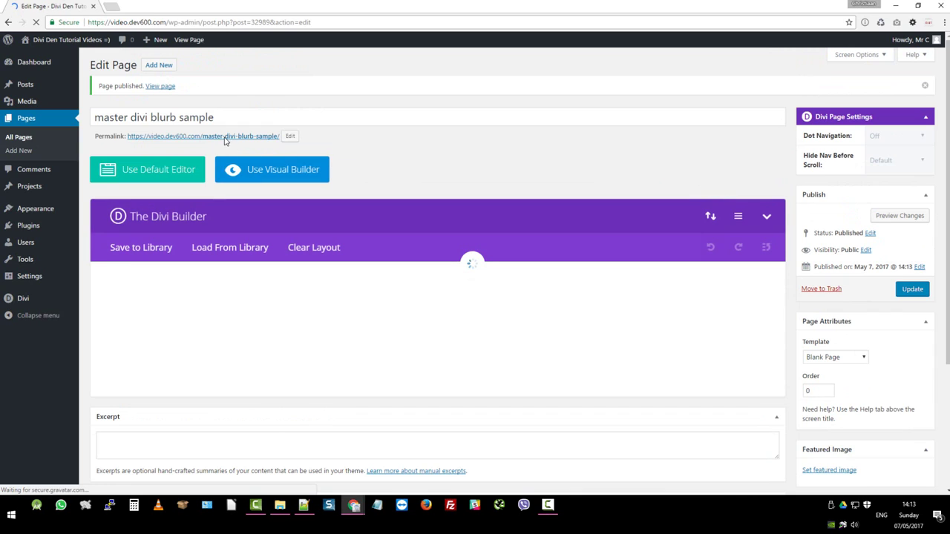
pyautogui.rightClick(226, 139)
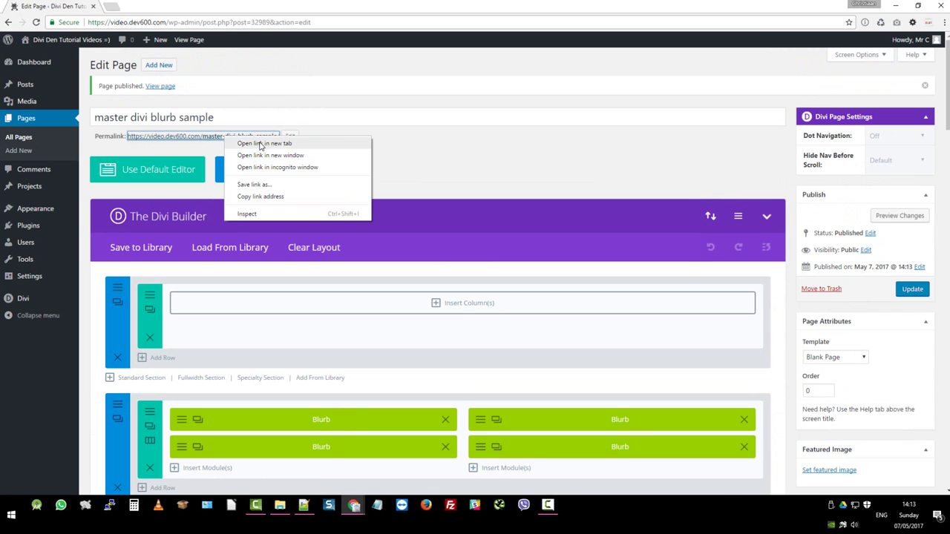
pyautogui.click(259, 146)
pyautogui.click(148, 8)
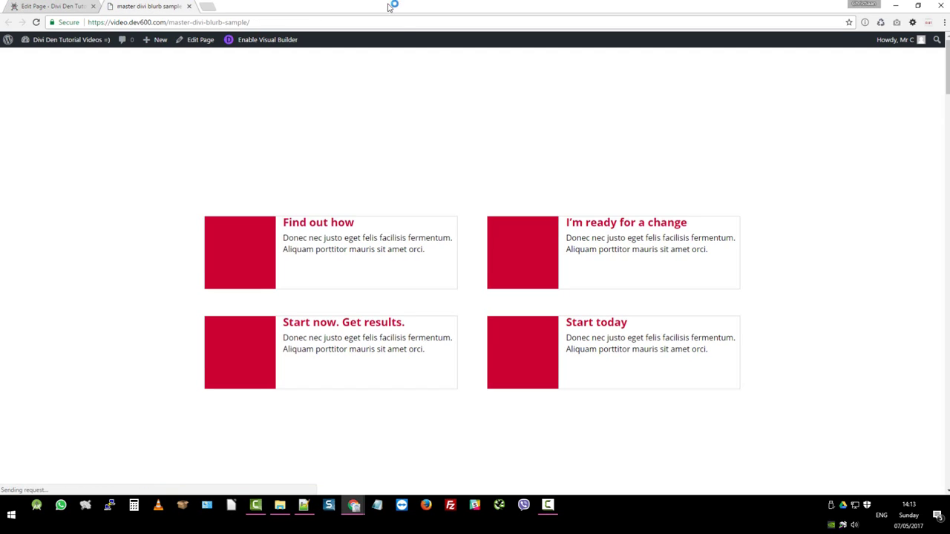
# Step: Examine how the blurb sections are rendered on the published sample page, going down the page and back up
pyautogui.scroll(-7, 554, 140)
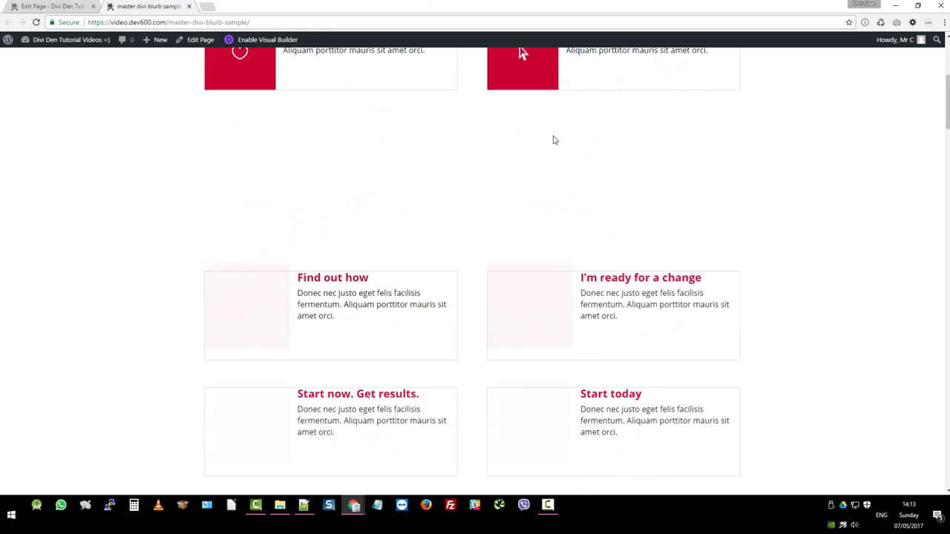
pyautogui.scroll(-12, 553, 140)
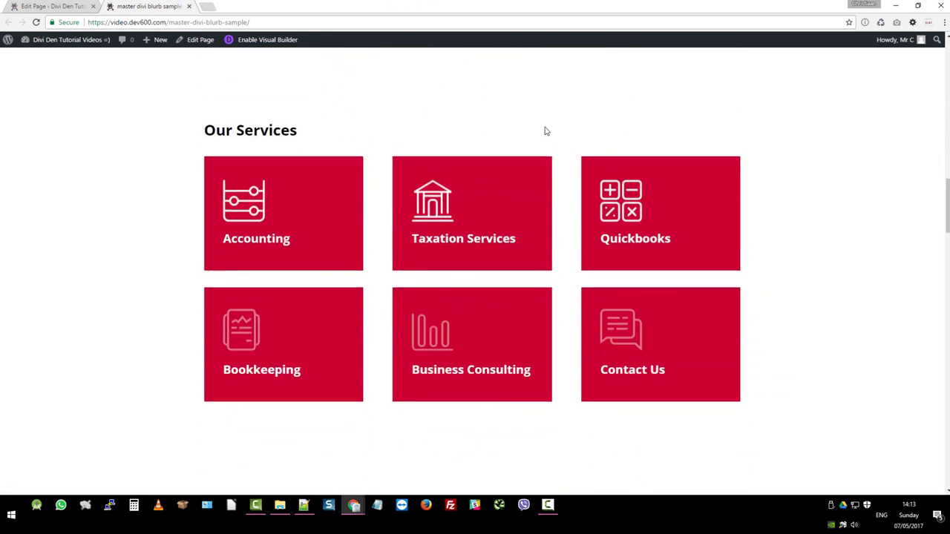
pyautogui.scroll(-10, 541, 130)
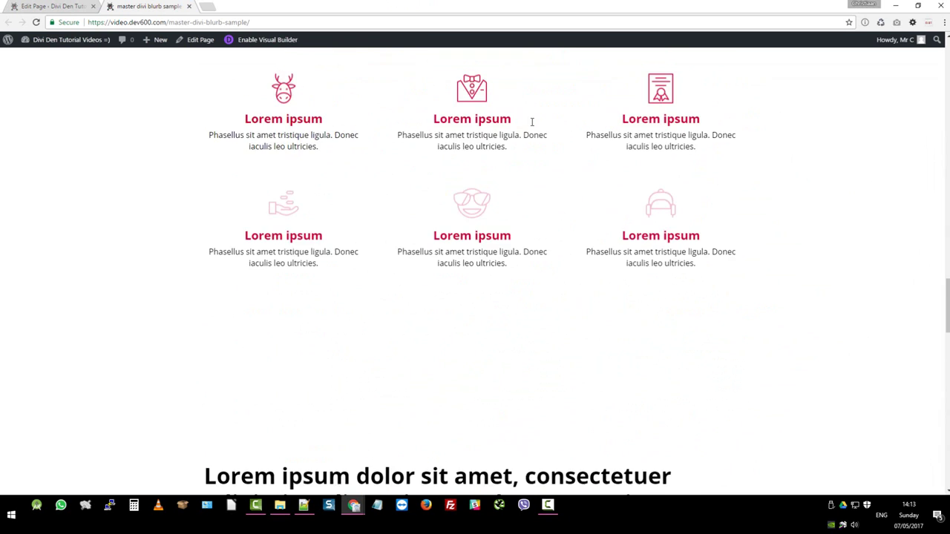
pyautogui.scroll(-2, 533, 125)
pyautogui.scroll(10, 535, 124)
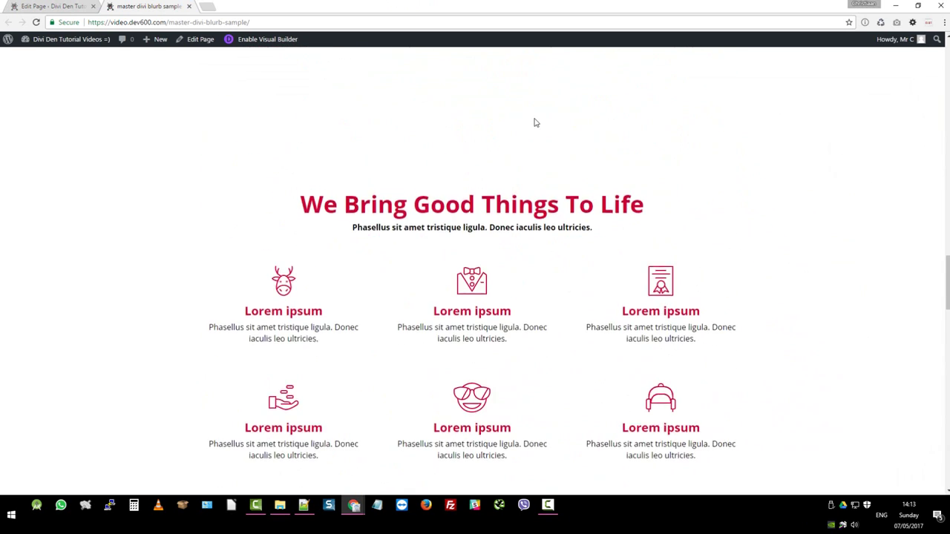
pyautogui.scroll(1, 534, 122)
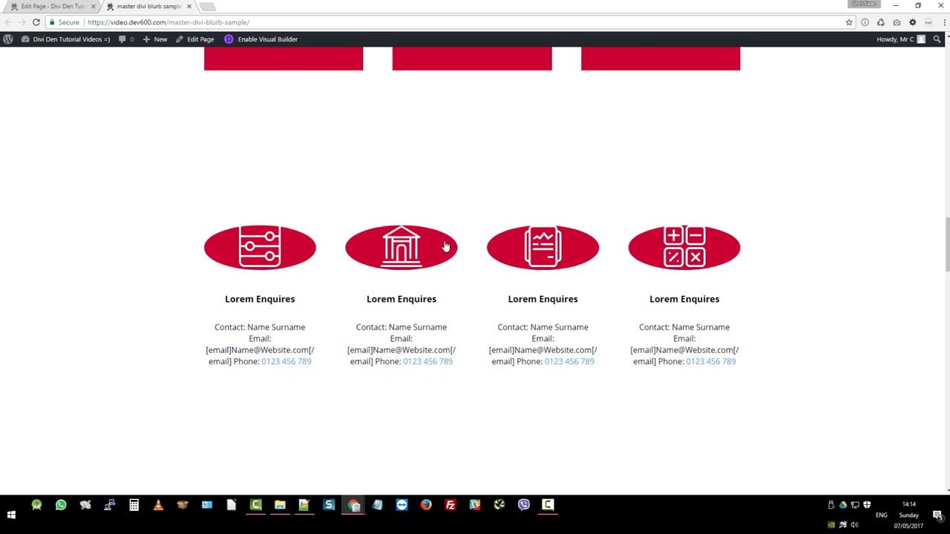
pyautogui.scroll(2, 445, 246)
pyautogui.scroll(4, 447, 241)
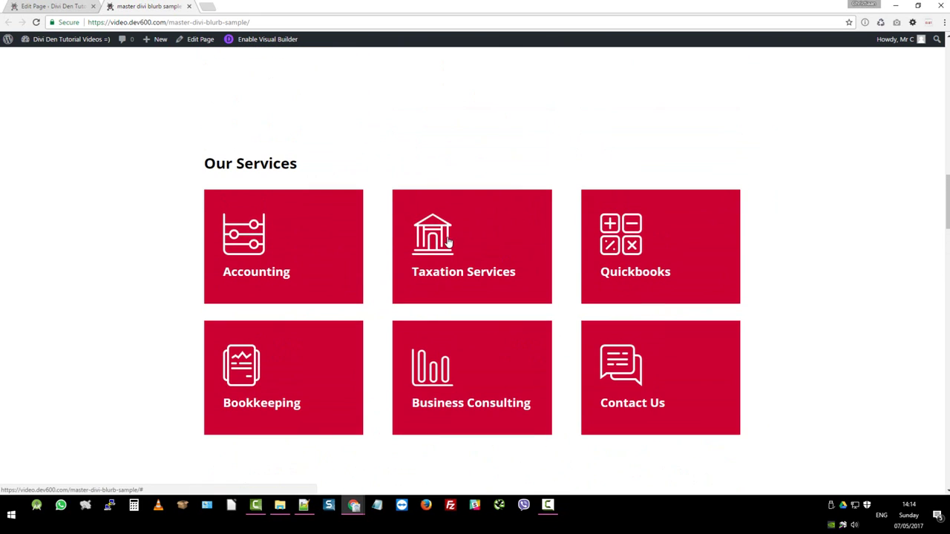
pyautogui.scroll(2, 448, 241)
pyautogui.scroll(10, 447, 241)
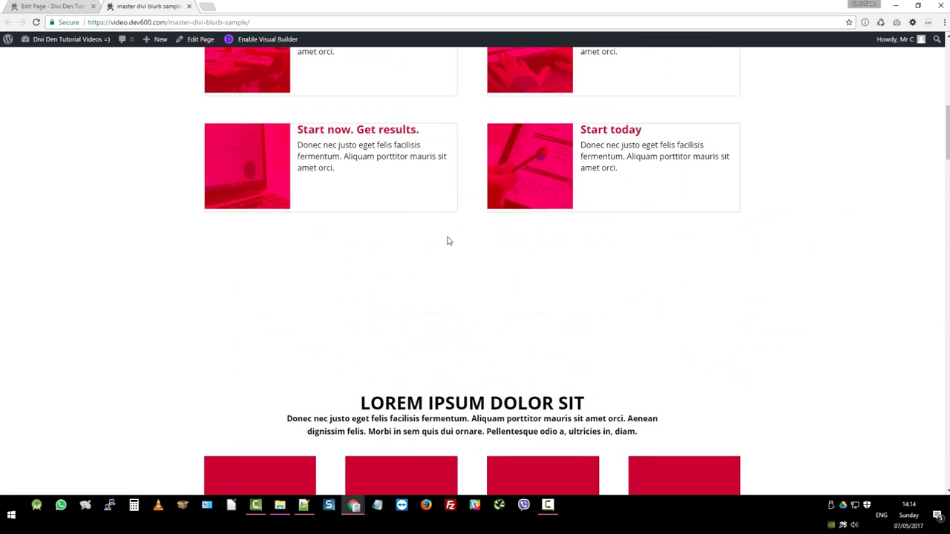
# Step: Return to the page editor's browser tab and open the Divi Theme Options at the Custom CSS field
pyautogui.scroll(1, 636, 238)
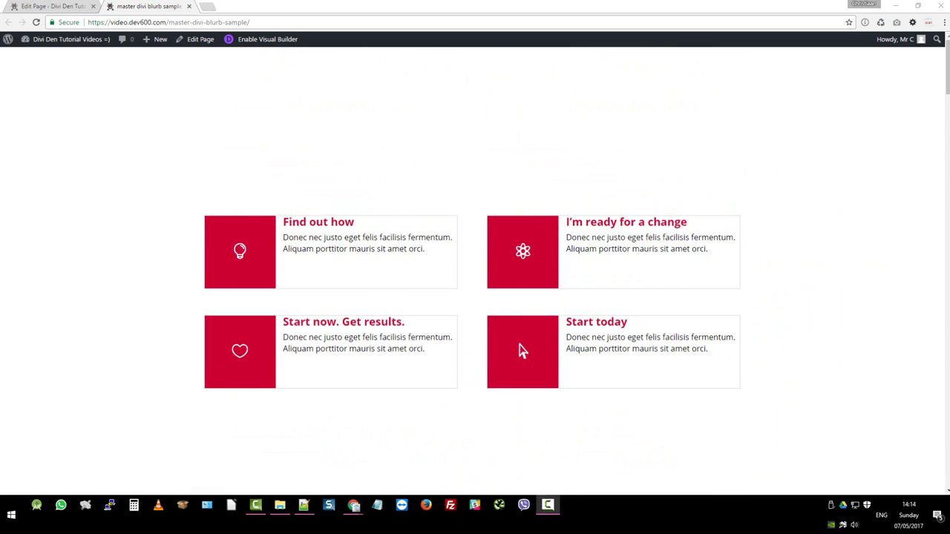
pyautogui.click(47, 7)
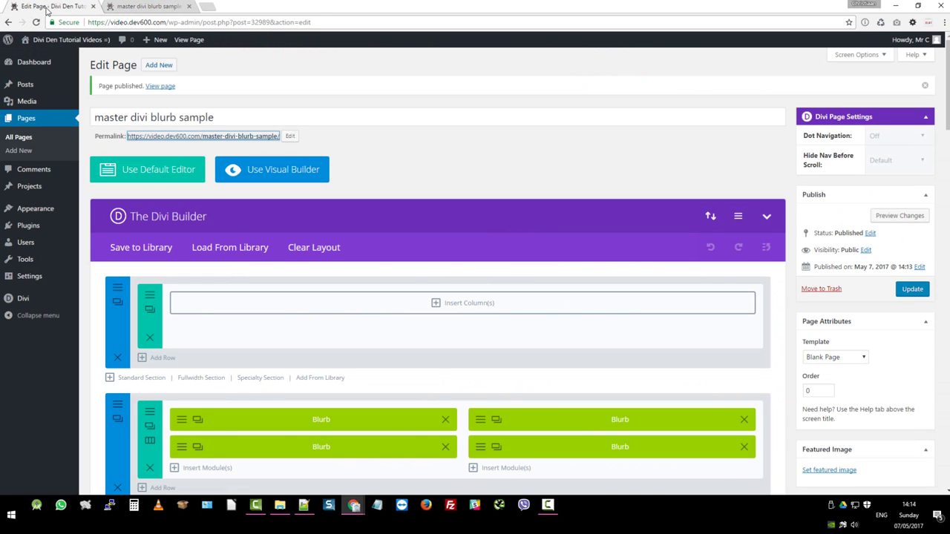
pyautogui.moveTo(22, 301)
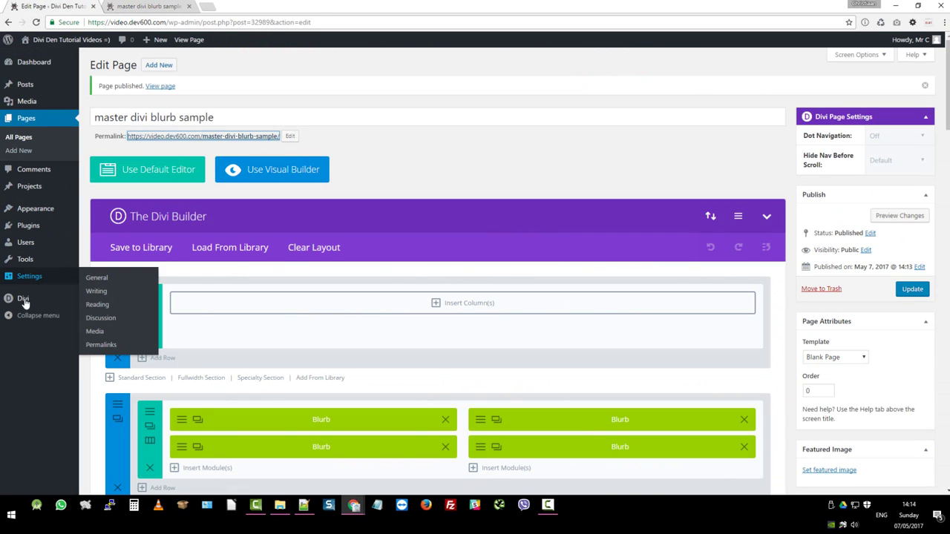
pyautogui.click(110, 301)
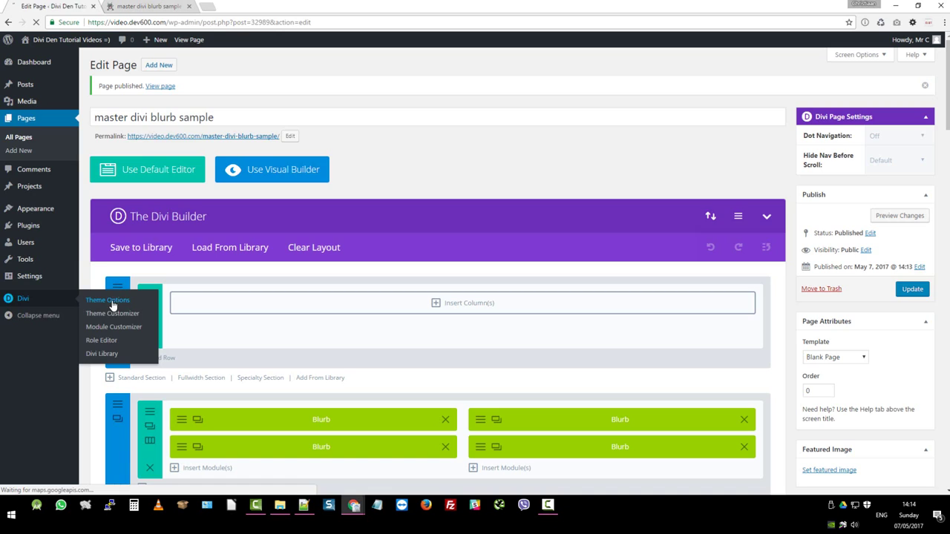
pyautogui.scroll(-15, 236, 287)
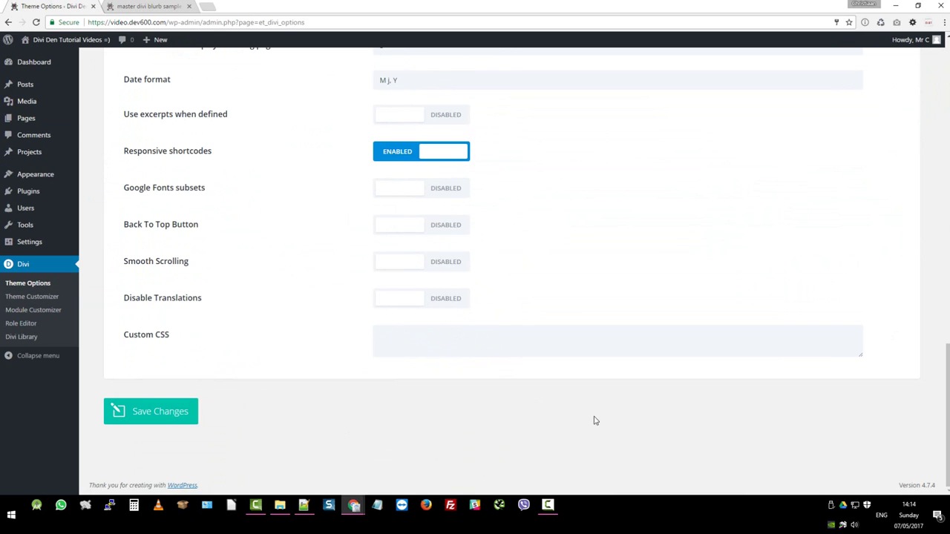
# Step: Open MASTER-Blurbs-Divi-Layout-Kit-CSS from the Blurbs Divi Layout Kit folder in Notepad++, copy all its code and minimize both windows
pyautogui.click(280, 504)
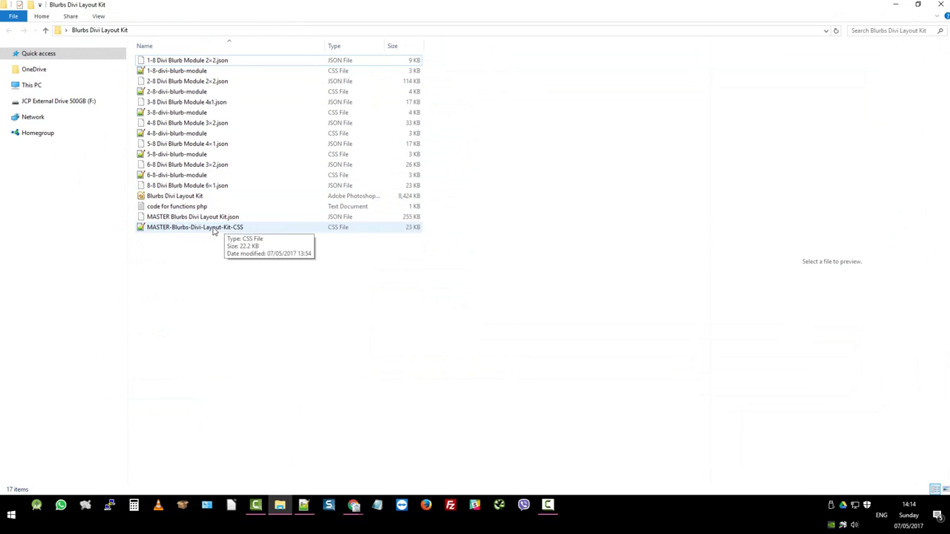
pyautogui.click(214, 230)
pyautogui.rightClick(214, 230)
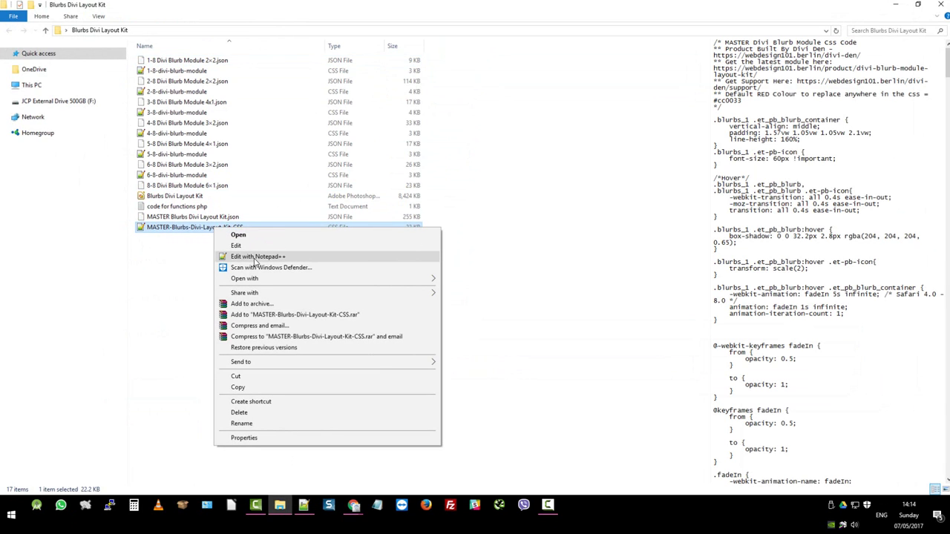
pyautogui.click(256, 256)
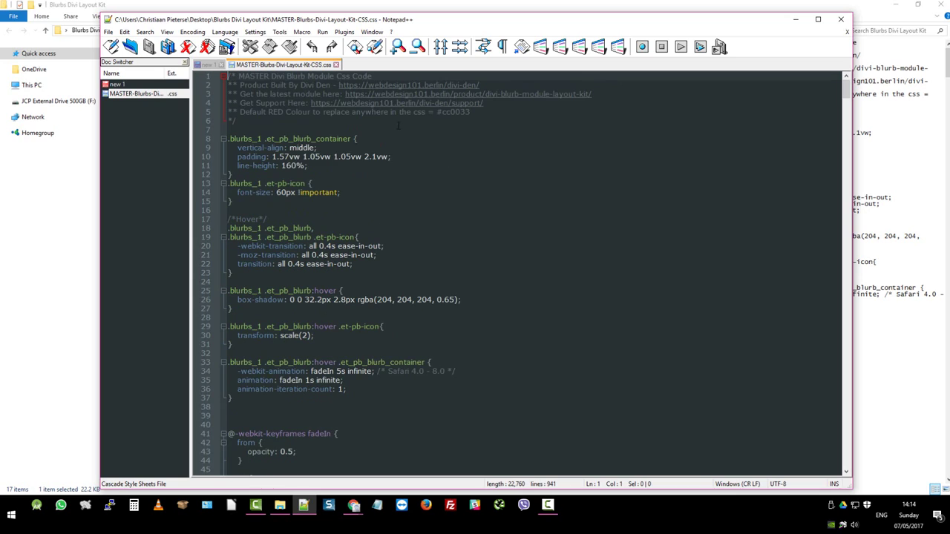
pyautogui.click(528, 238)
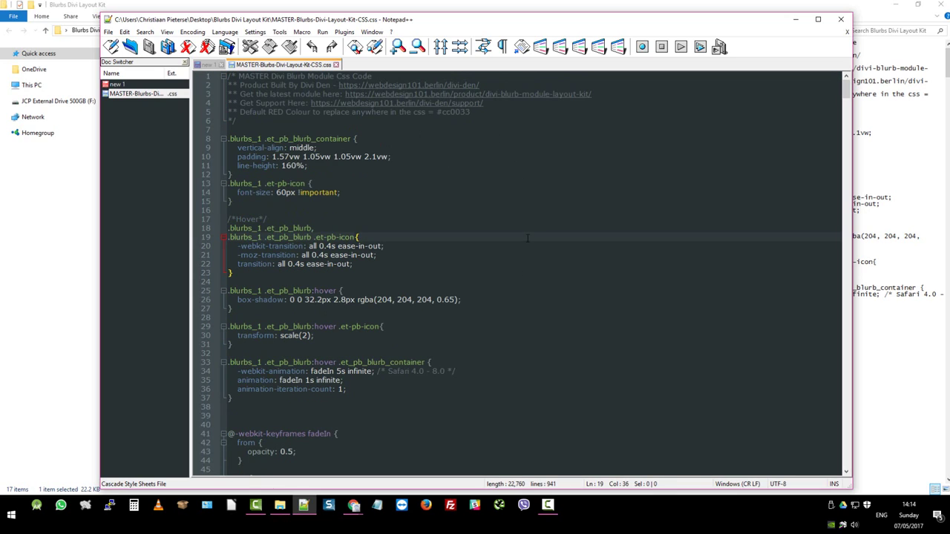
pyautogui.hotkey('ctrl', 'a')
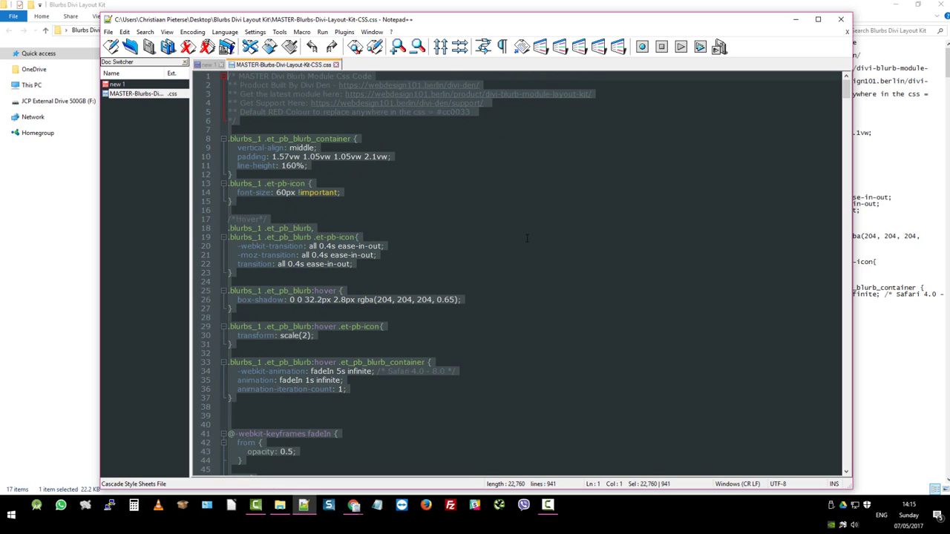
pyautogui.click(795, 20)
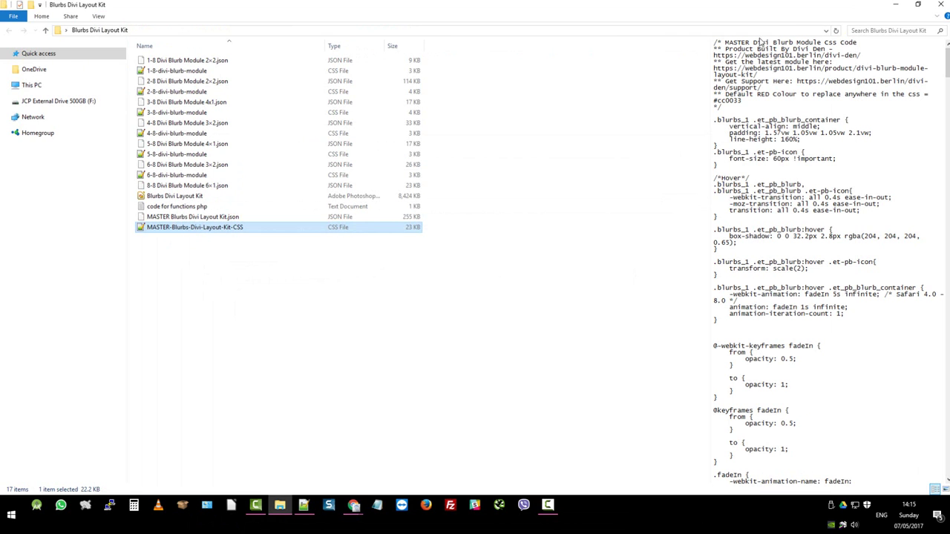
pyautogui.click(896, 4)
# Step: Paste the copied master CSS code into the Custom CSS field of the Theme Options and save the changes
pyautogui.click(416, 341)
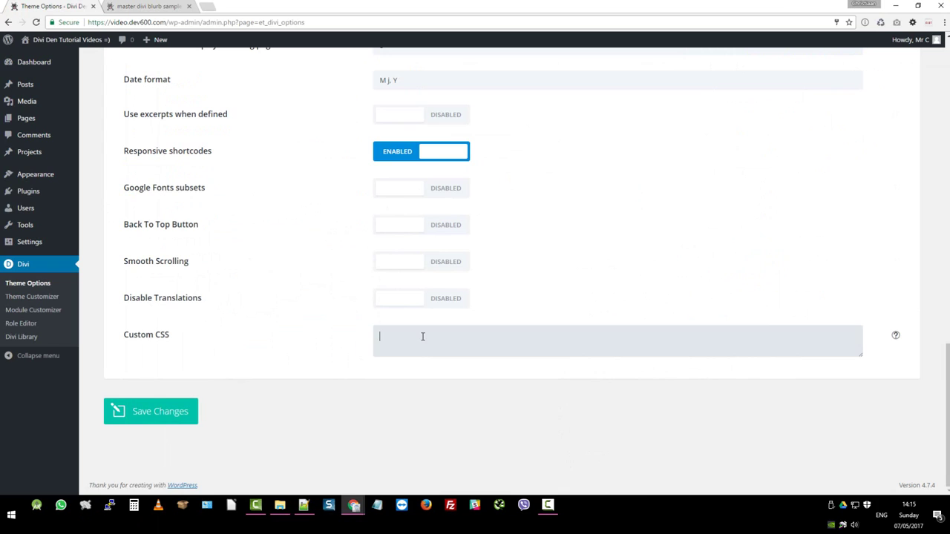
pyautogui.hotkey('ctrl', 'v')
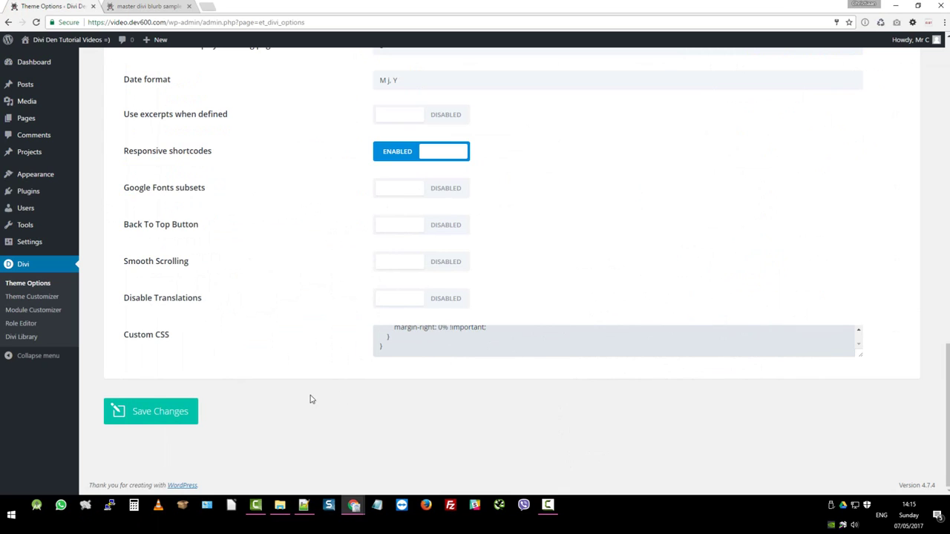
pyautogui.click(157, 418)
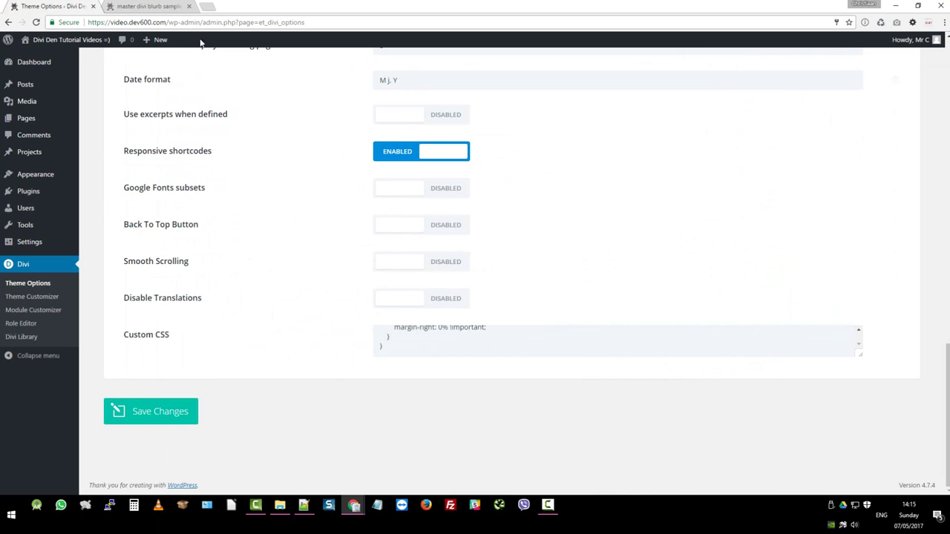
# Step: Reload the published sample page and examine the styling and hover effects of its blurb sections, going down the page and back up
pyautogui.click(165, 6)
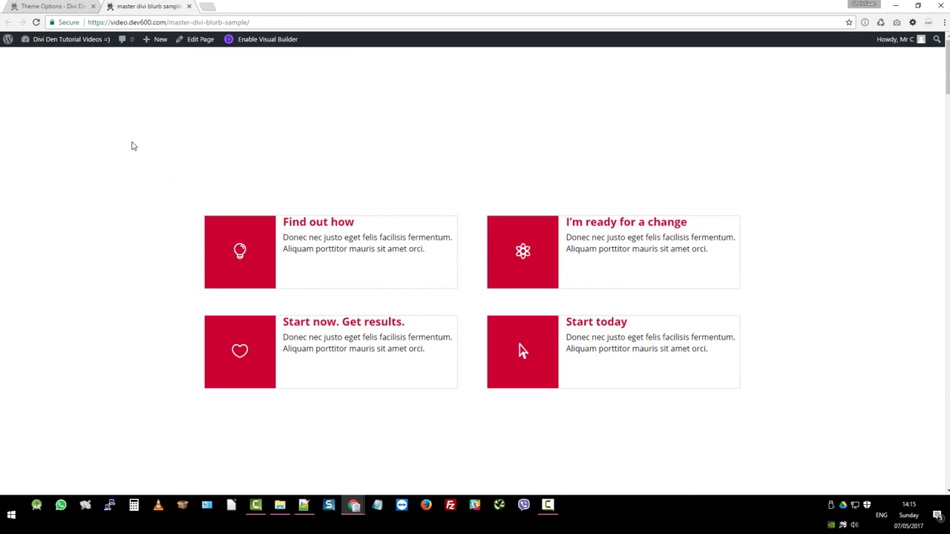
pyautogui.press('F5')
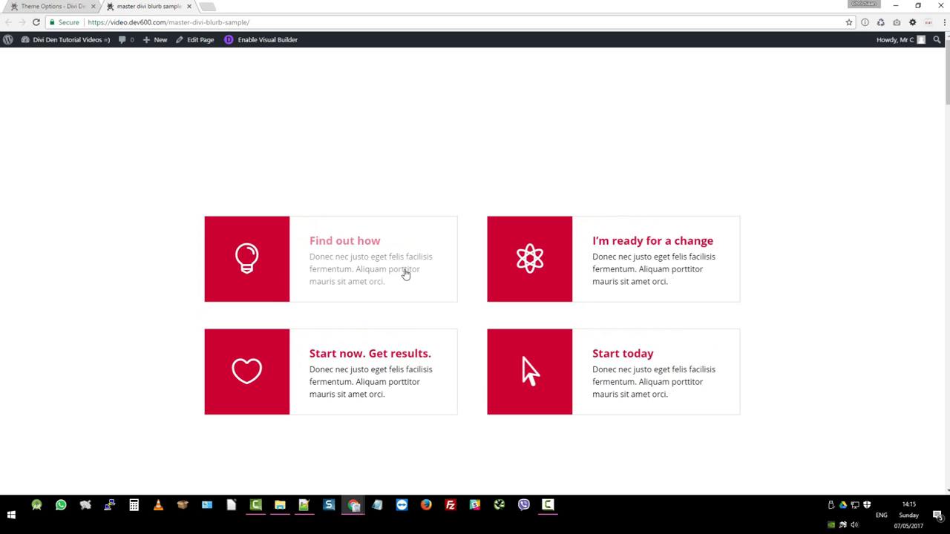
pyautogui.scroll(-1, 355, 279)
pyautogui.scroll(-3, 364, 286)
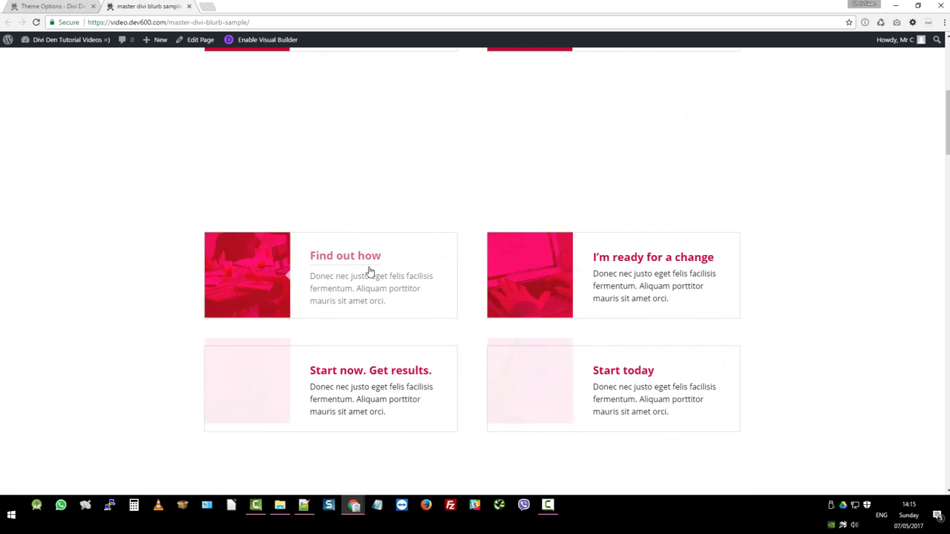
pyautogui.scroll(-6, 413, 253)
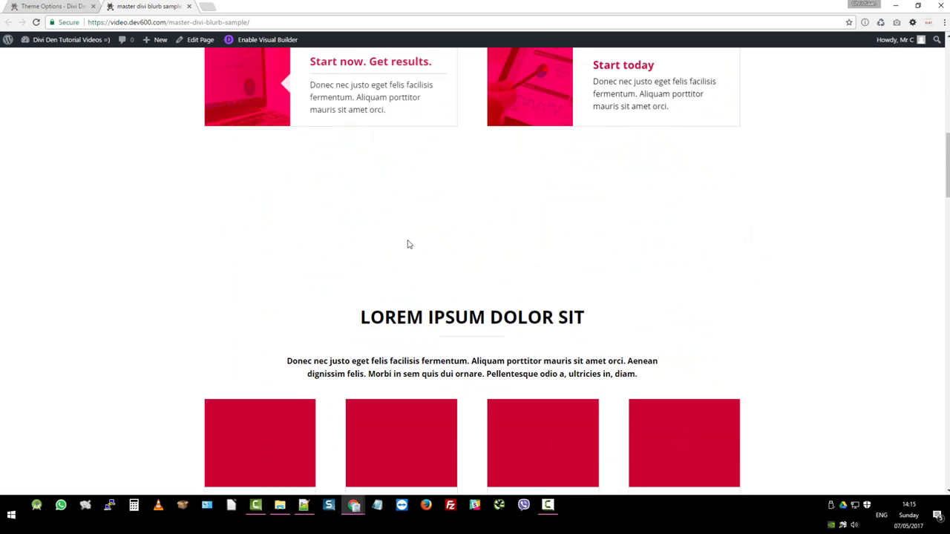
pyautogui.scroll(-7, 518, 243)
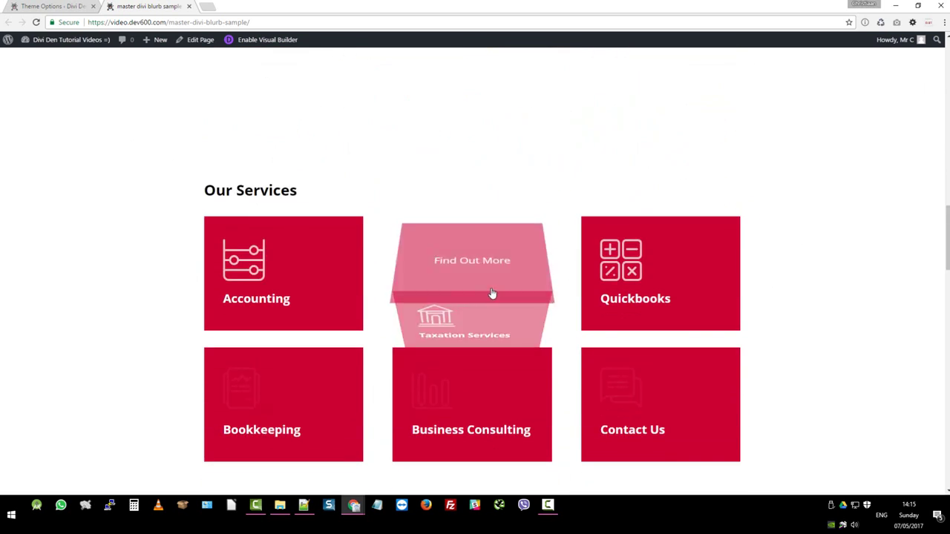
pyautogui.scroll(-6, 481, 309)
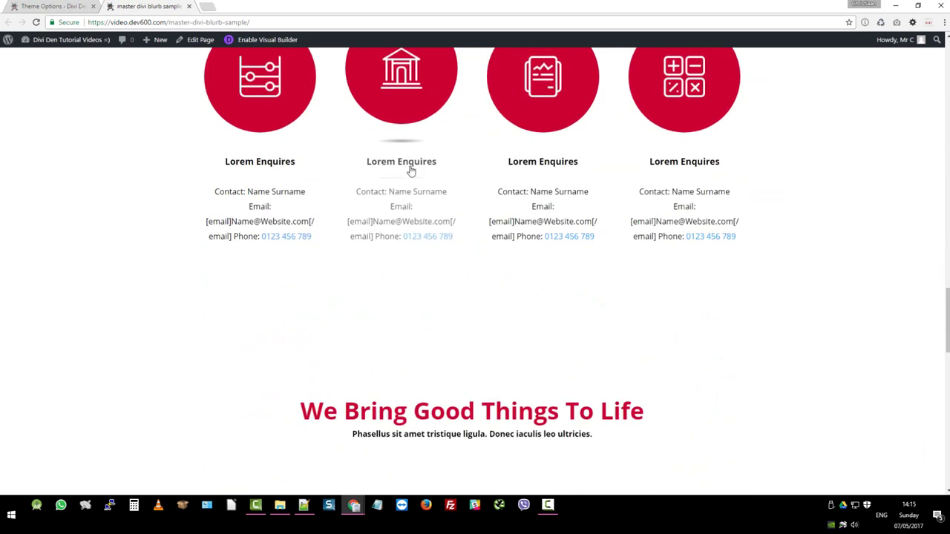
pyautogui.scroll(-2, 413, 197)
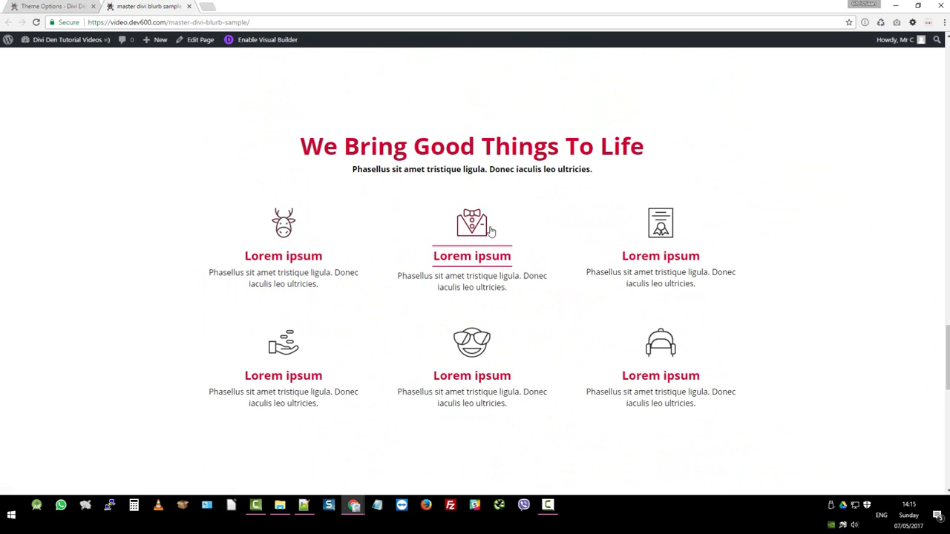
pyautogui.scroll(-7, 569, 254)
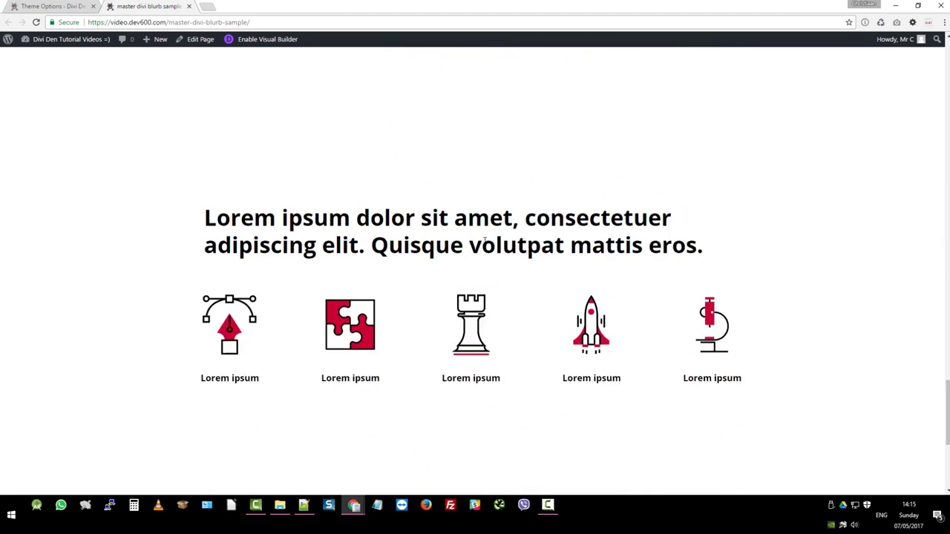
pyautogui.scroll(-2, 453, 244)
pyautogui.scroll(6, 409, 245)
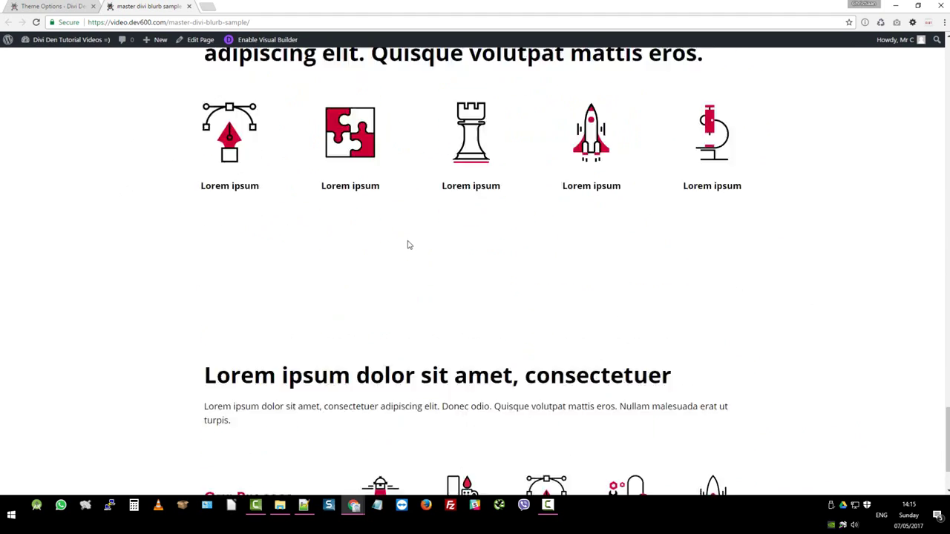
pyautogui.scroll(9, 413, 242)
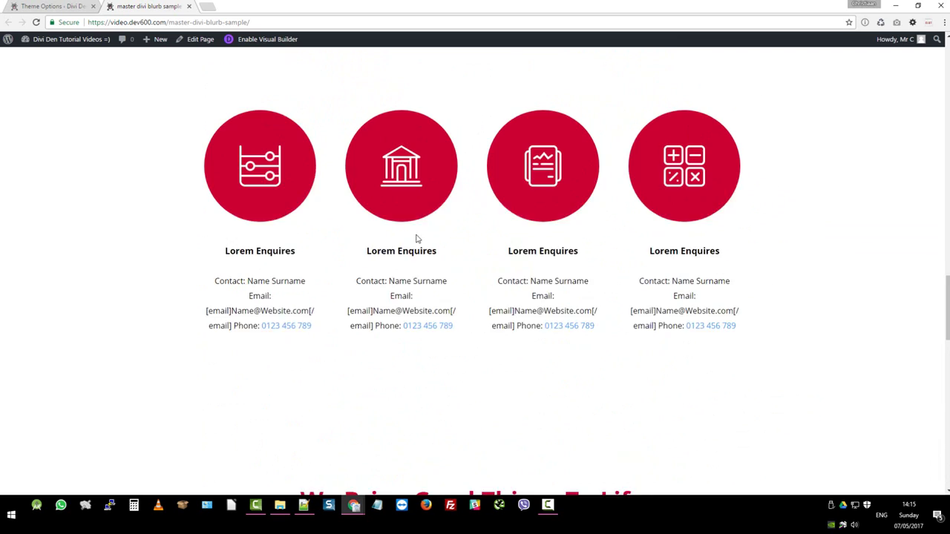
pyautogui.scroll(3, 417, 238)
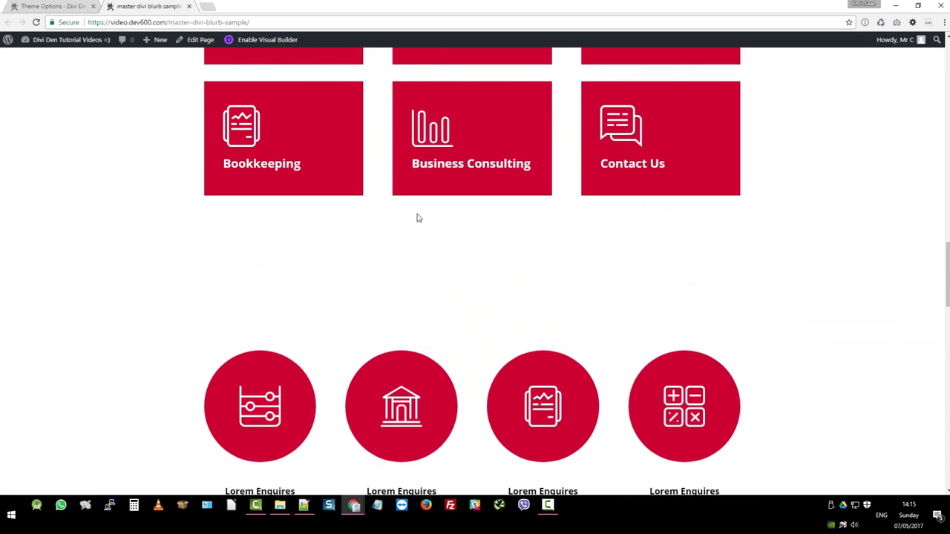
pyautogui.scroll(2, 417, 221)
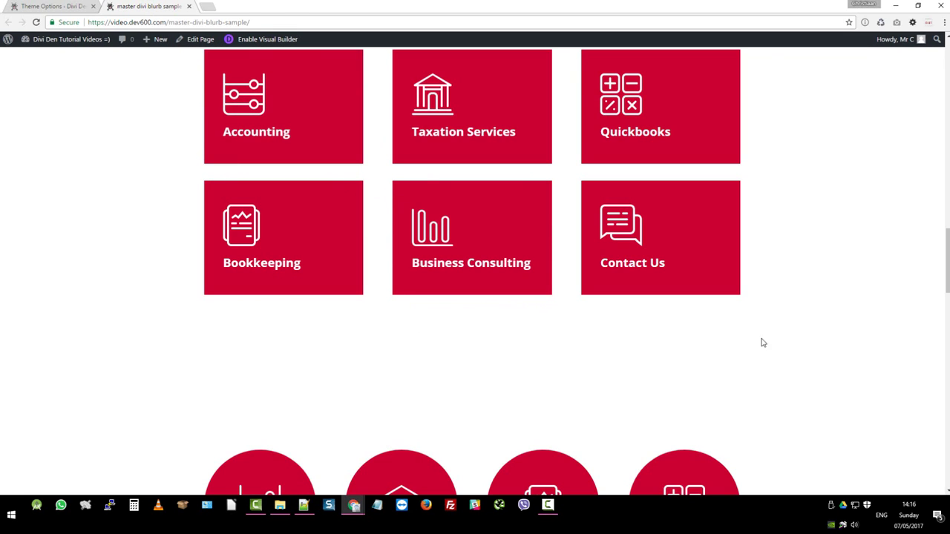
# Step: Examine the hover effects of the round Lorem Enquires blurbs and the icon blurb sections further down the sample page
pyautogui.scroll(-3, 630, 237)
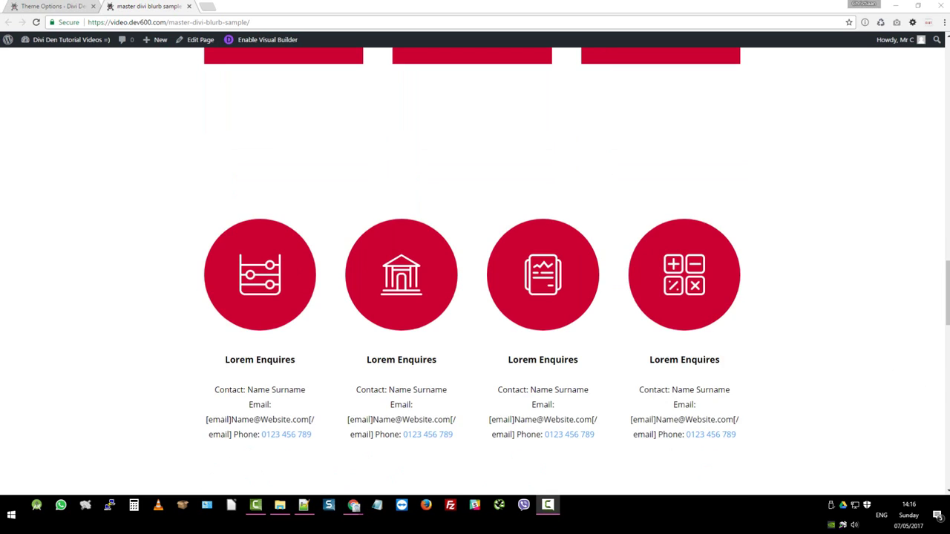
pyautogui.scroll(-2, 597, 208)
pyautogui.scroll(-7, 589, 193)
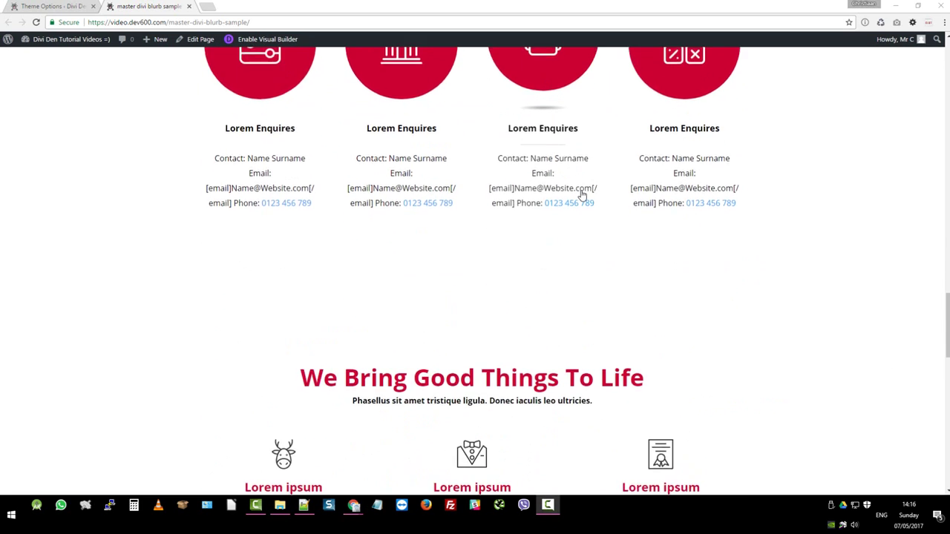
pyautogui.scroll(-5, 589, 183)
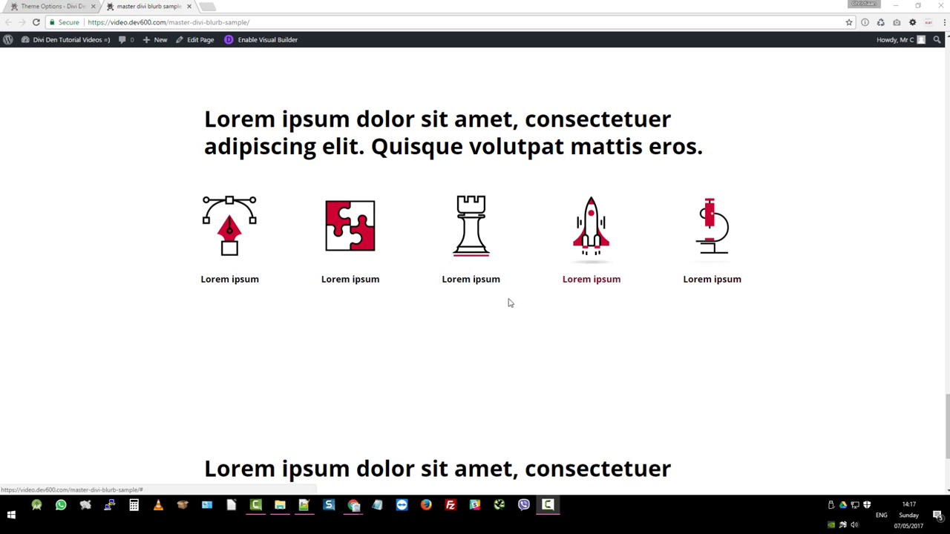
pyautogui.scroll(-1, 424, 276)
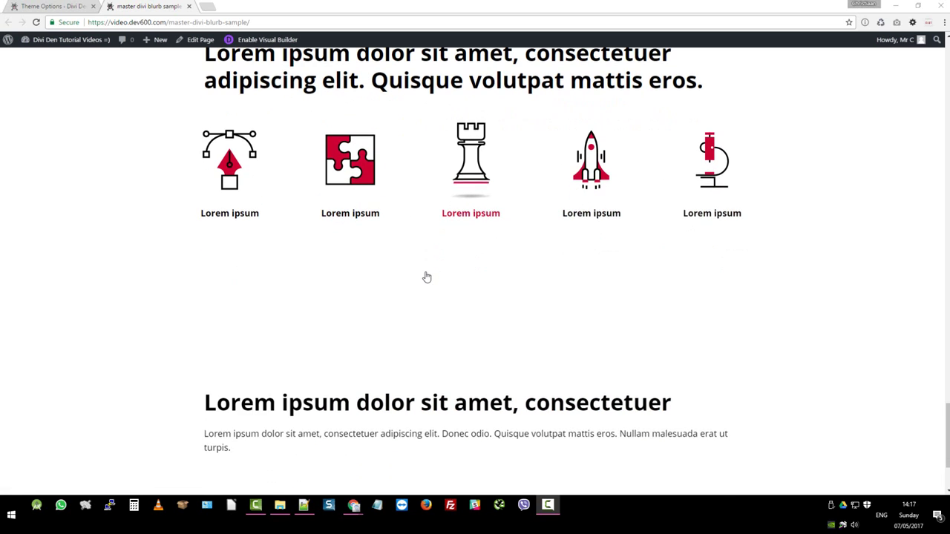
pyautogui.scroll(1, 424, 273)
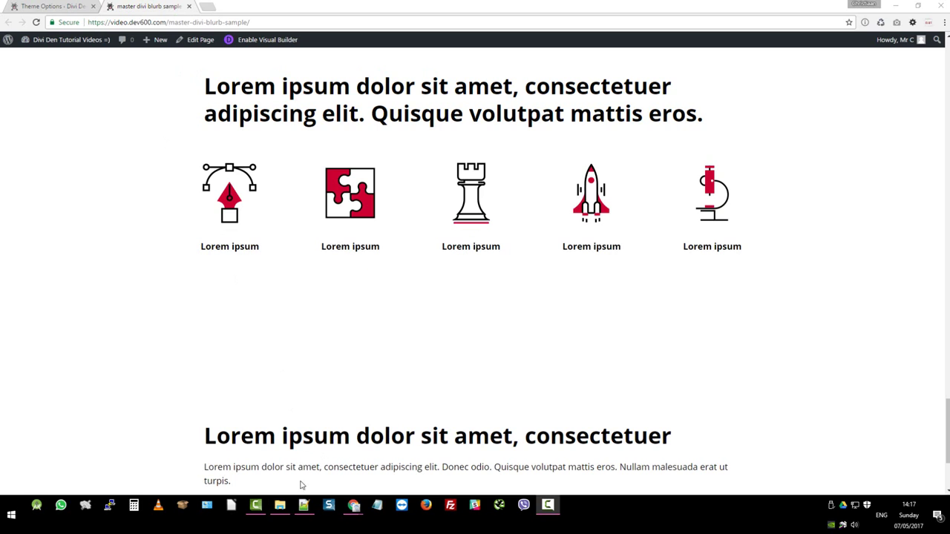
# Step: Switch to Notepad++, highlight the default red #cc0033 in the master CSS file's header comment and view the Divi Purple #974df3 note
pyautogui.click(304, 505)
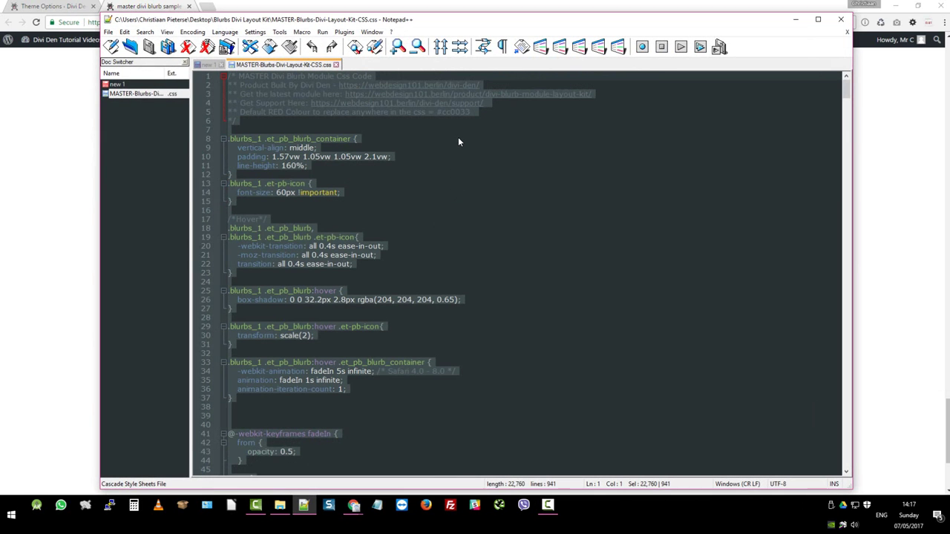
pyautogui.click(269, 118)
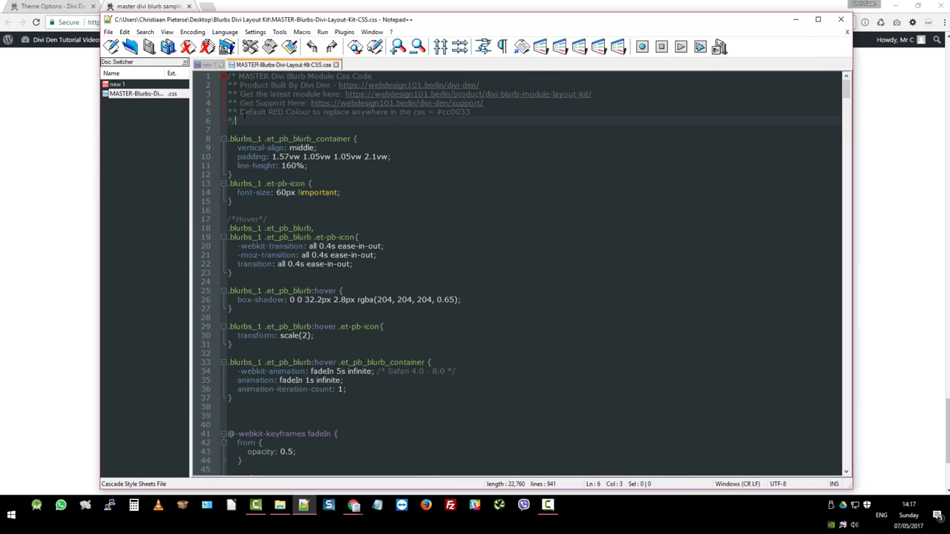
pyautogui.moveTo(241, 112); pyautogui.dragTo(354, 112)
pyautogui.click(439, 112)
pyautogui.moveTo(436, 112); pyautogui.dragTo(460, 113)
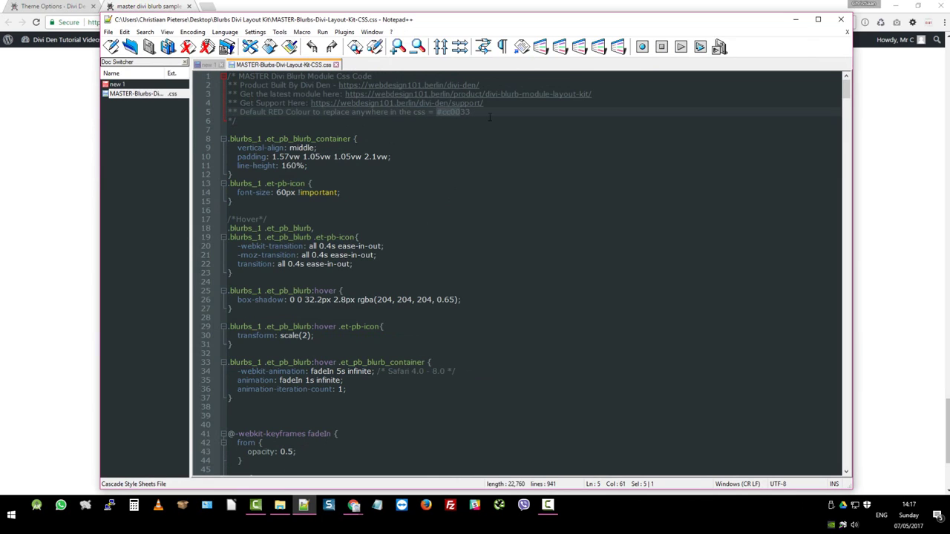
pyautogui.click(474, 112)
pyautogui.click(209, 66)
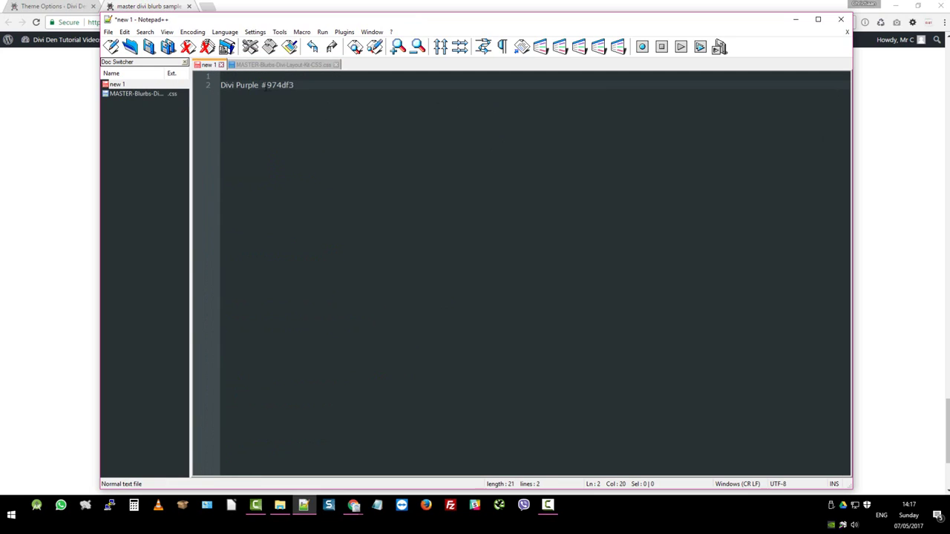
# Step: Copy the Divi Purple hex code #974df3 from the note and return to the master CSS file
pyautogui.moveTo(262, 85); pyautogui.dragTo(294, 85)
pyautogui.hotkey('ctrl', 'c')
pyautogui.click(282, 65)
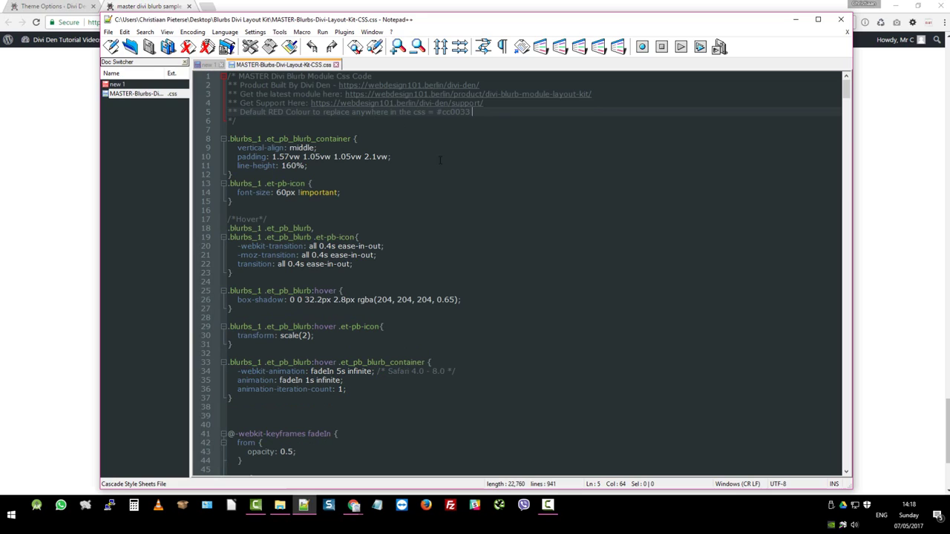
pyautogui.click(455, 120)
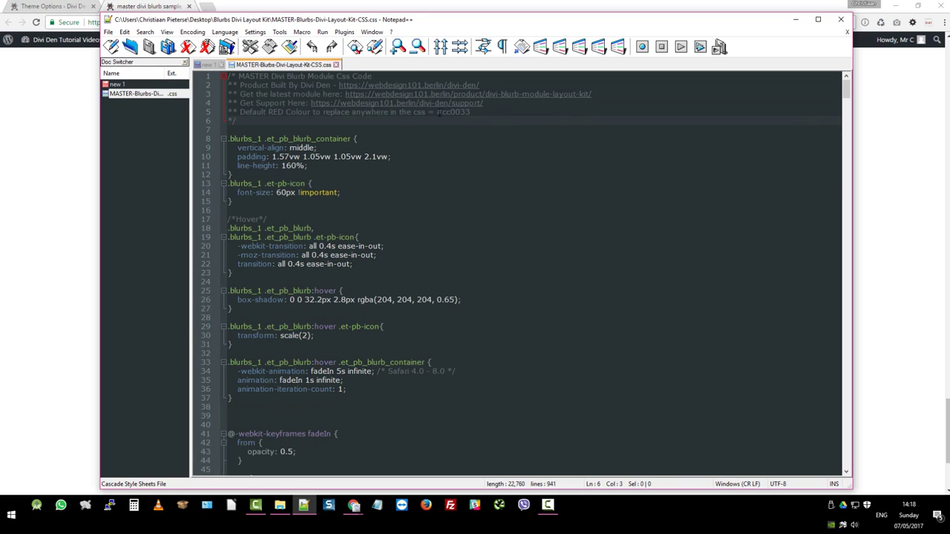
# Step: Replace all occurrences of #cc0033 with #974df3 in the master CSS file and search once more for any remaining red code
pyautogui.moveTo(437, 113); pyautogui.dragTo(456, 113)
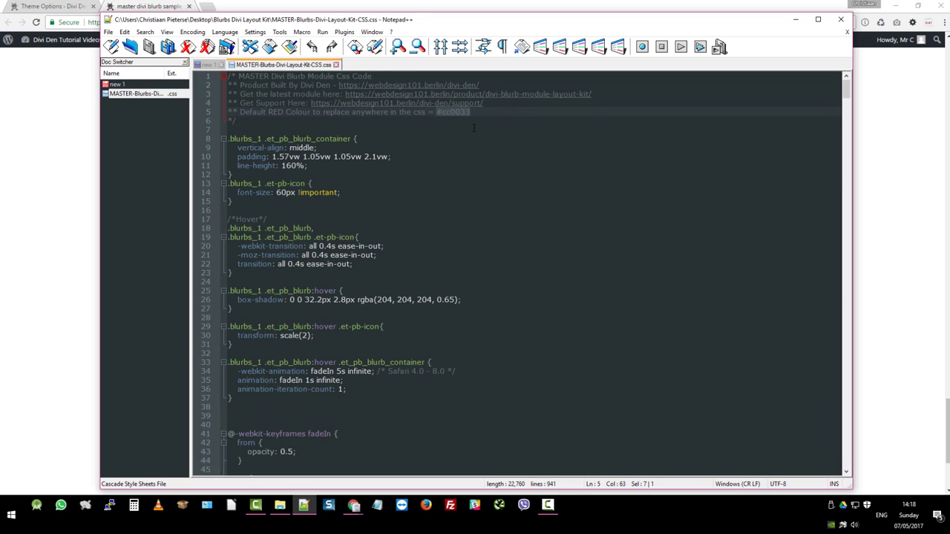
pyautogui.hotkey('ctrl', 'f')
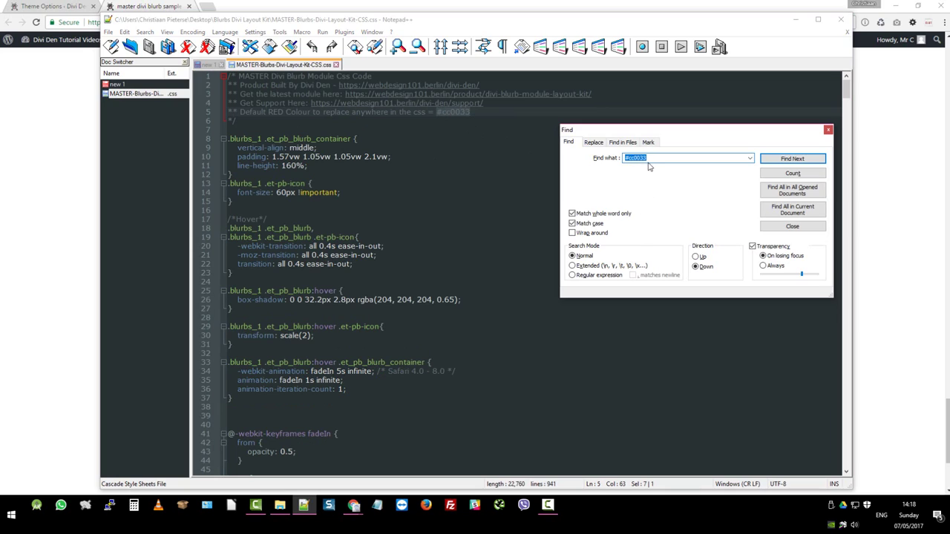
pyautogui.click(594, 142)
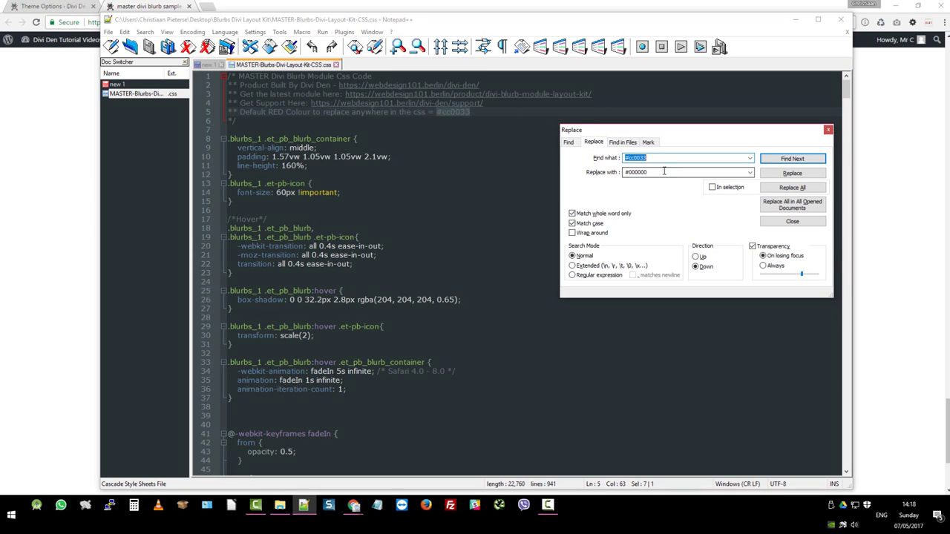
pyautogui.press('Tab')
pyautogui.hotkey('ctrl', 'v')
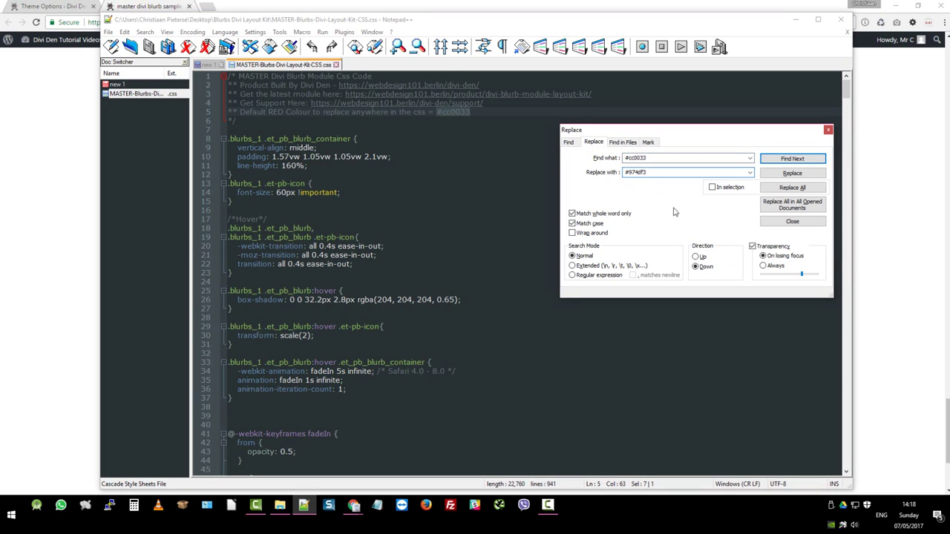
pyautogui.moveTo(699, 137); pyautogui.dragTo(615, 136)
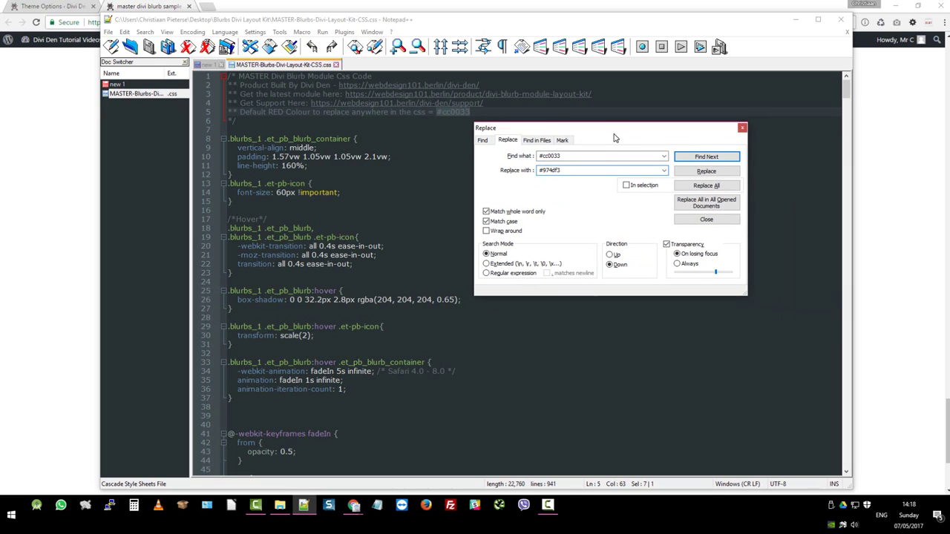
pyautogui.click(710, 187)
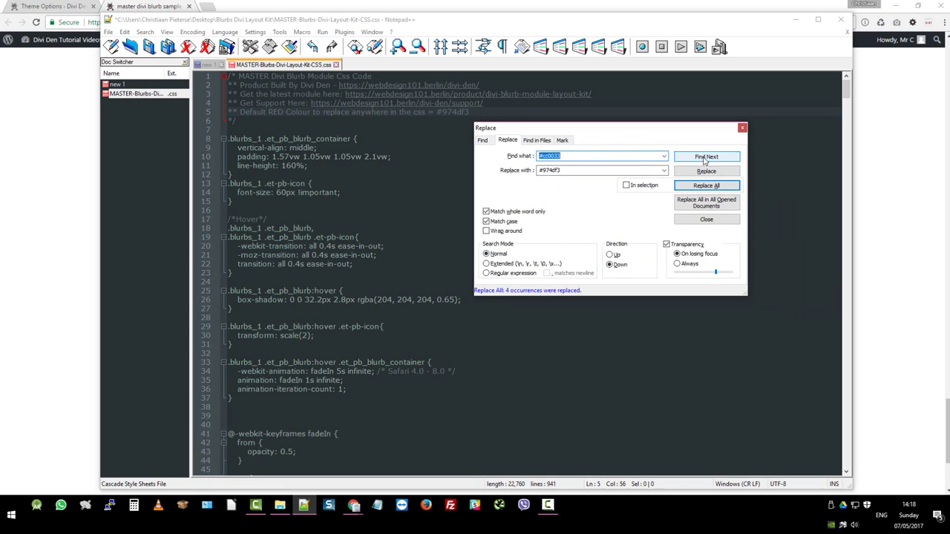
pyautogui.click(713, 158)
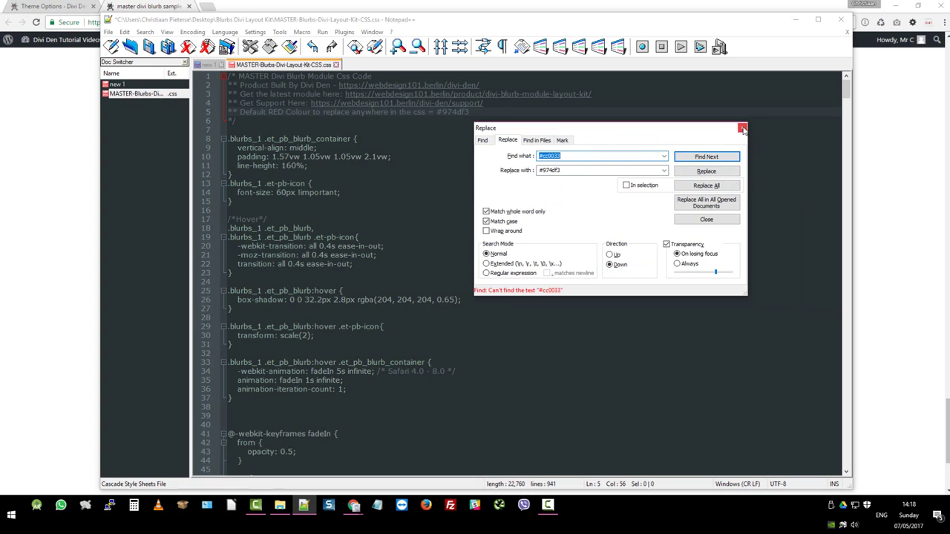
pyautogui.click(742, 130)
# Step: Copy the entire recoloured master CSS code and minimize Notepad++
pyautogui.click(545, 211)
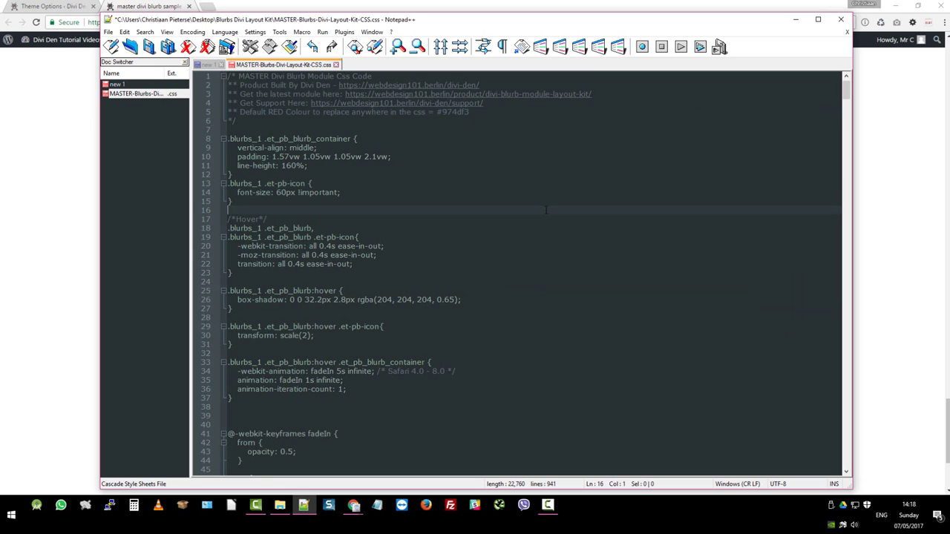
pyautogui.scroll(-2, 546, 210)
pyautogui.scroll(2, 547, 207)
pyautogui.hotkey('ctrl', 'a')
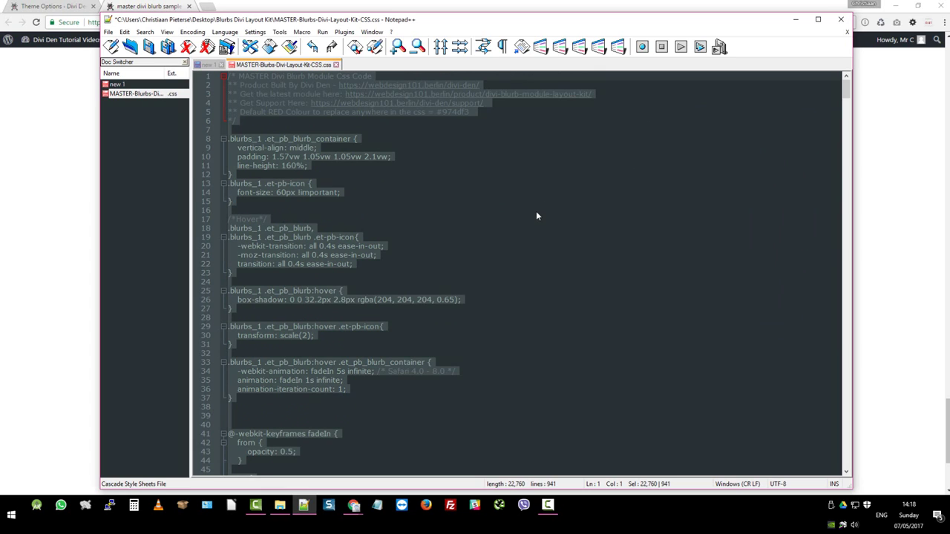
pyautogui.click(795, 19)
# Step: Replace the Custom CSS content in the reloaded Divi Theme Options with the copied purple CSS code and save the changes
pyautogui.click(59, 9)
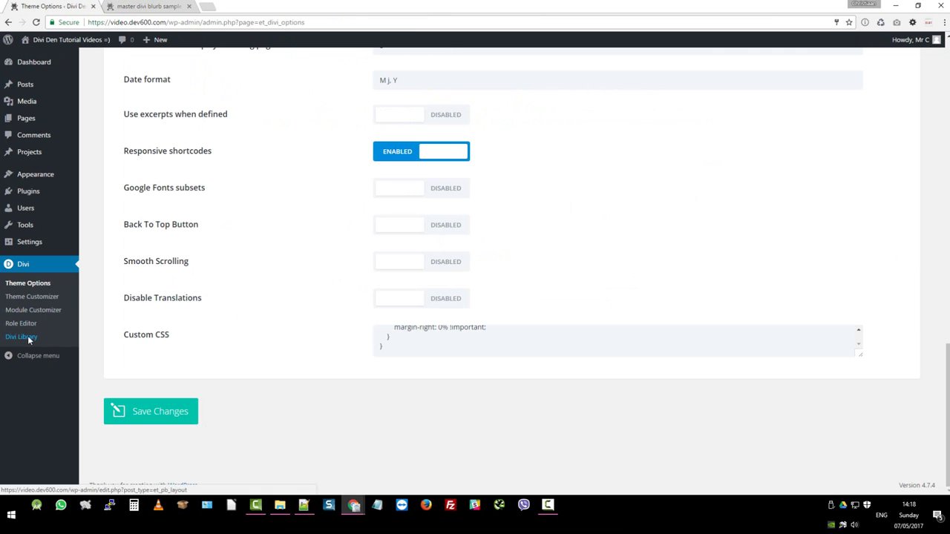
pyautogui.click(32, 285)
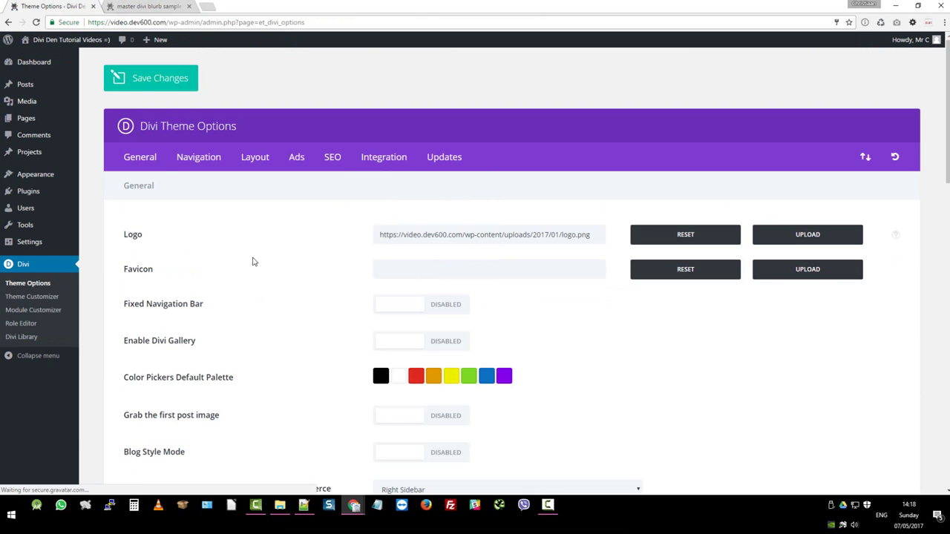
pyautogui.scroll(-15, 253, 261)
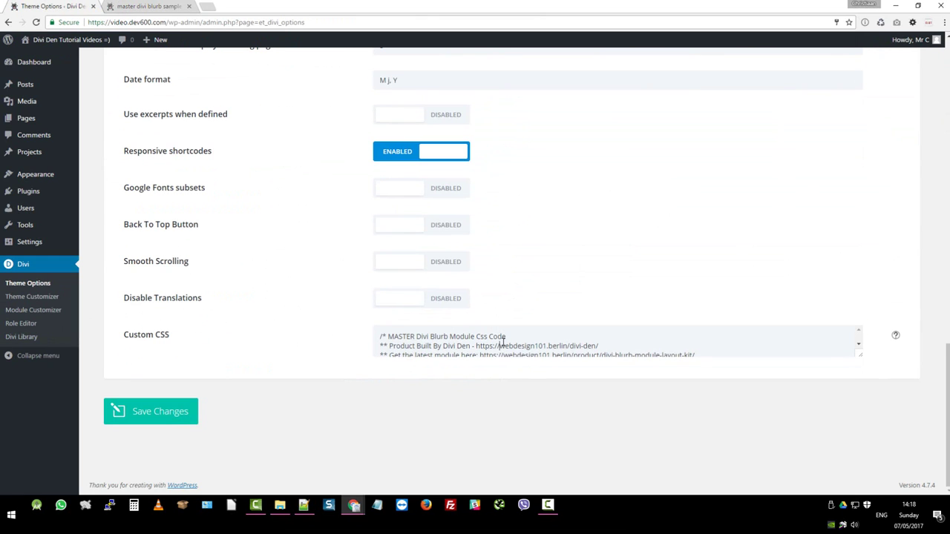
pyautogui.click(503, 343)
pyautogui.hotkey('ctrl', 'a')
pyautogui.press('Delete')
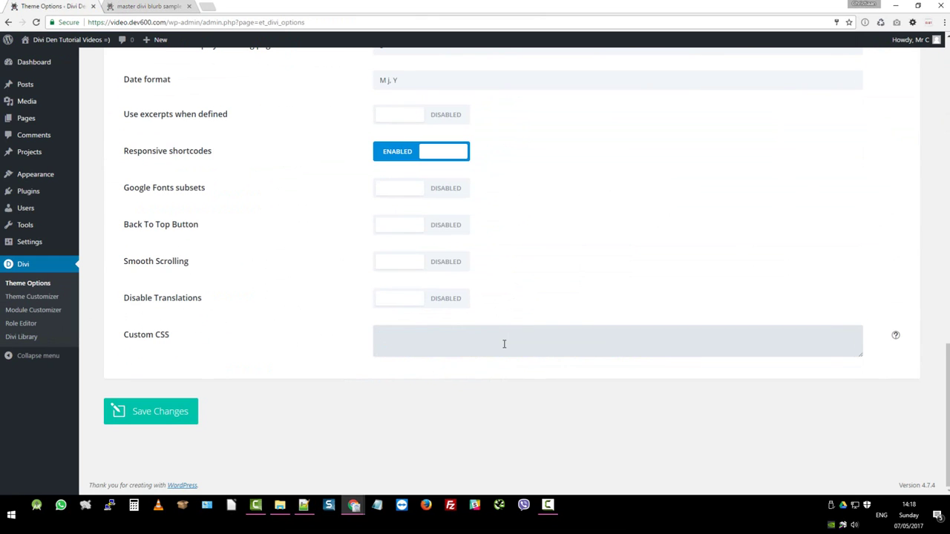
pyautogui.hotkey('ctrl', 'v')
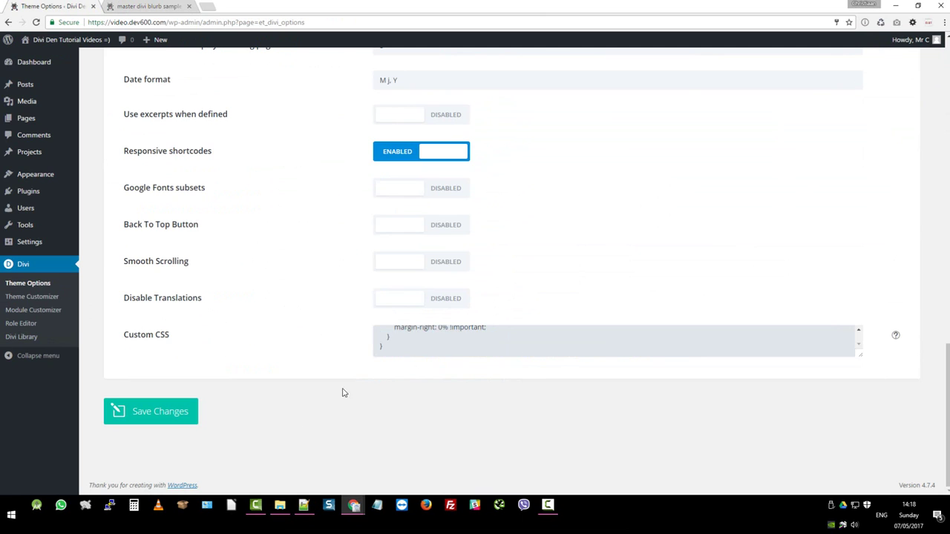
pyautogui.click(169, 419)
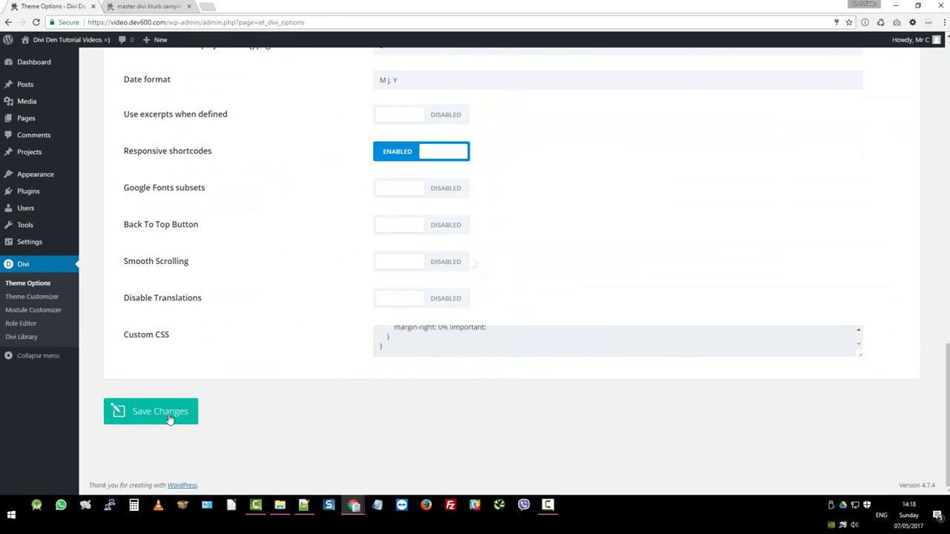
# Step: Reload the published sample page and examine the colours of its blurb sections from the start down to Our Services
pyautogui.click(134, 6)
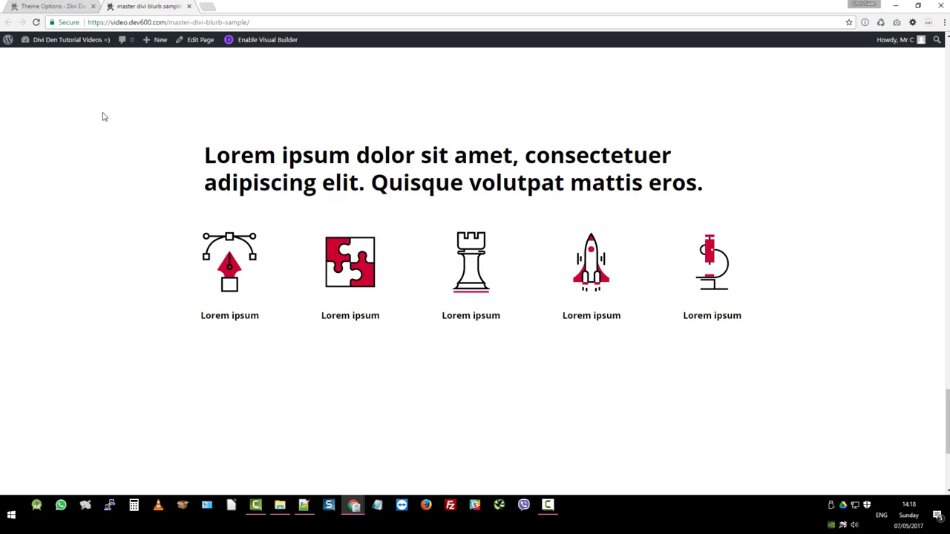
pyautogui.scroll(2, 112, 126)
pyautogui.press('F5')
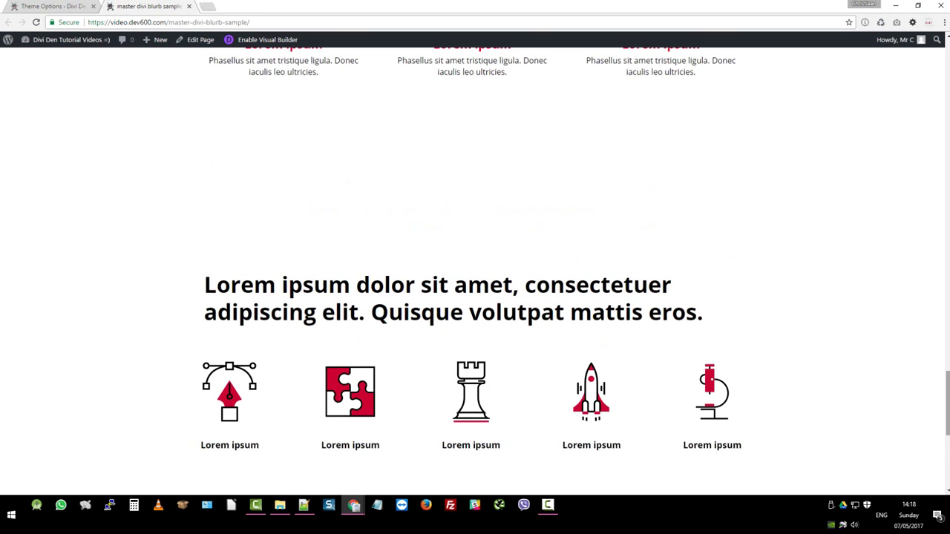
pyautogui.moveTo(948, 389); pyautogui.dragTo(948, 74)
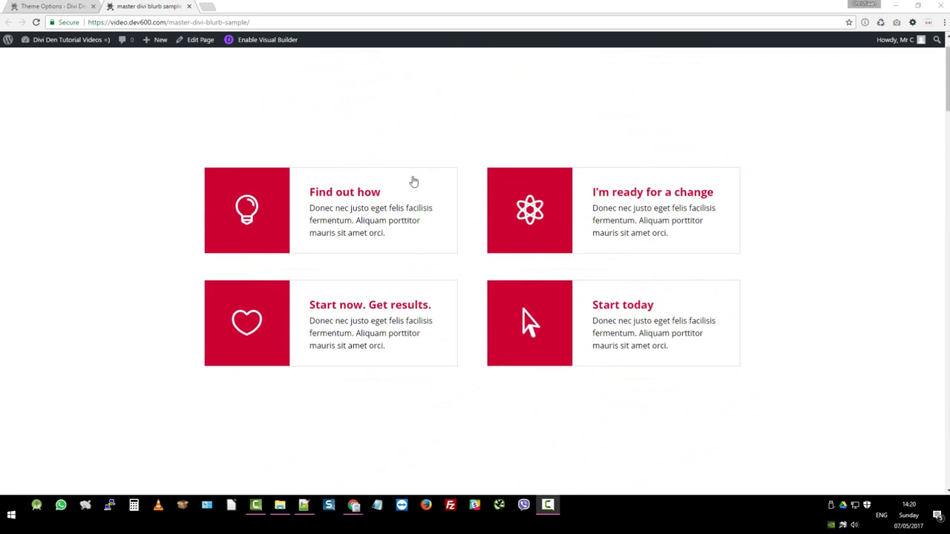
pyautogui.scroll(-6, 411, 182)
pyautogui.scroll(-7, 383, 230)
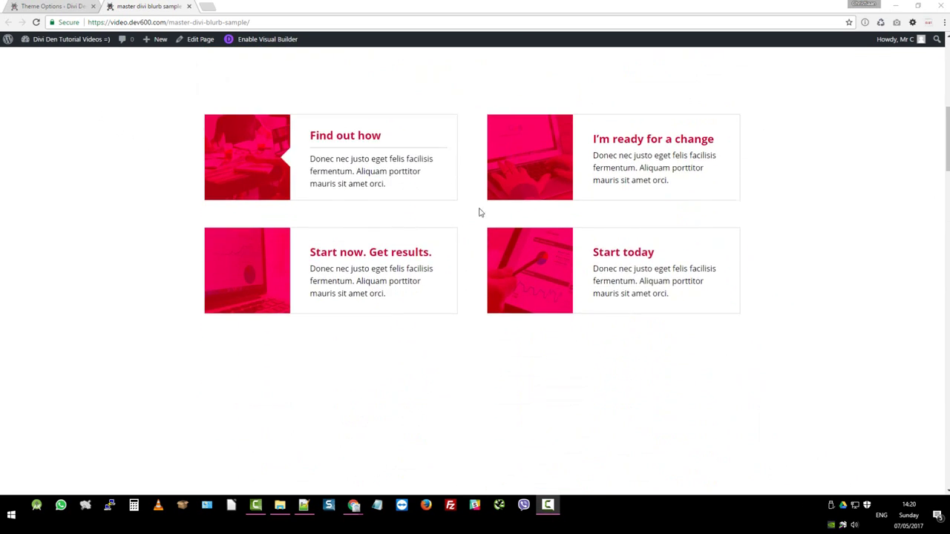
pyautogui.scroll(-10, 411, 216)
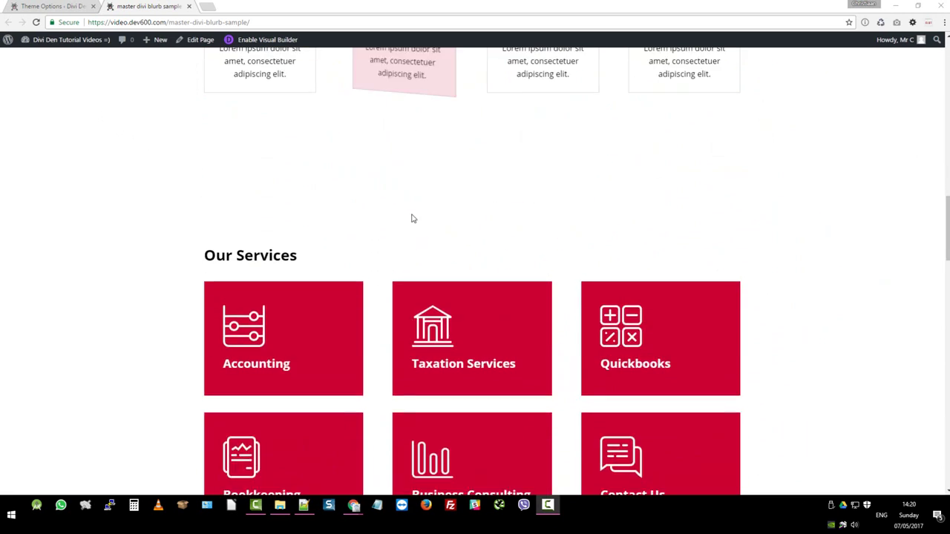
# Step: Examine the hover colours of the We Bring Good Things To Life blurbs and the remaining sections, then return to the page's first blurbs
pyautogui.scroll(-5, 412, 213)
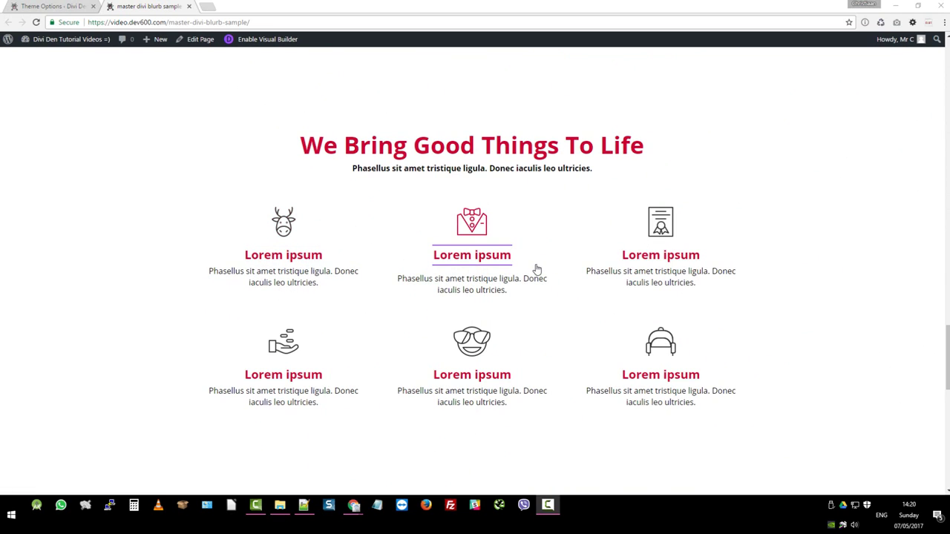
pyautogui.scroll(-1, 539, 271)
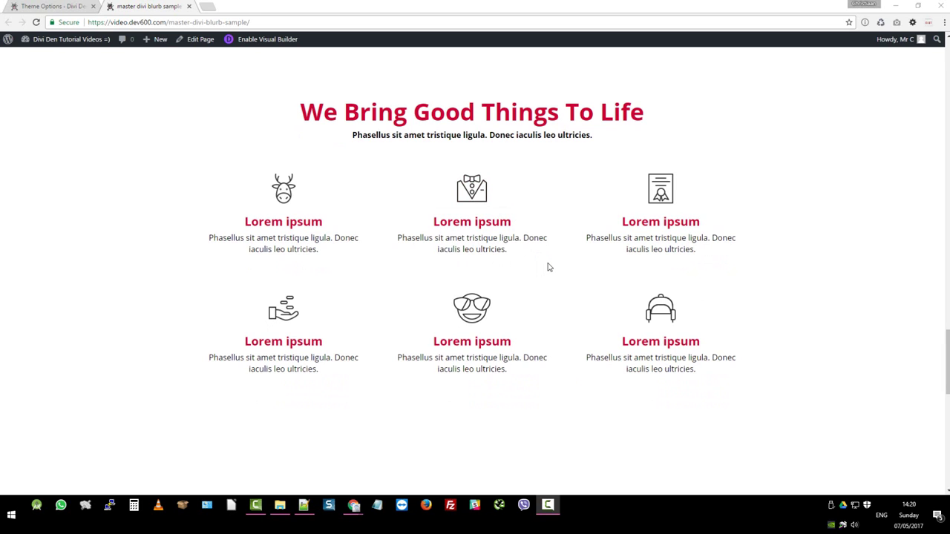
pyautogui.scroll(-4, 548, 267)
pyautogui.scroll(2, 505, 242)
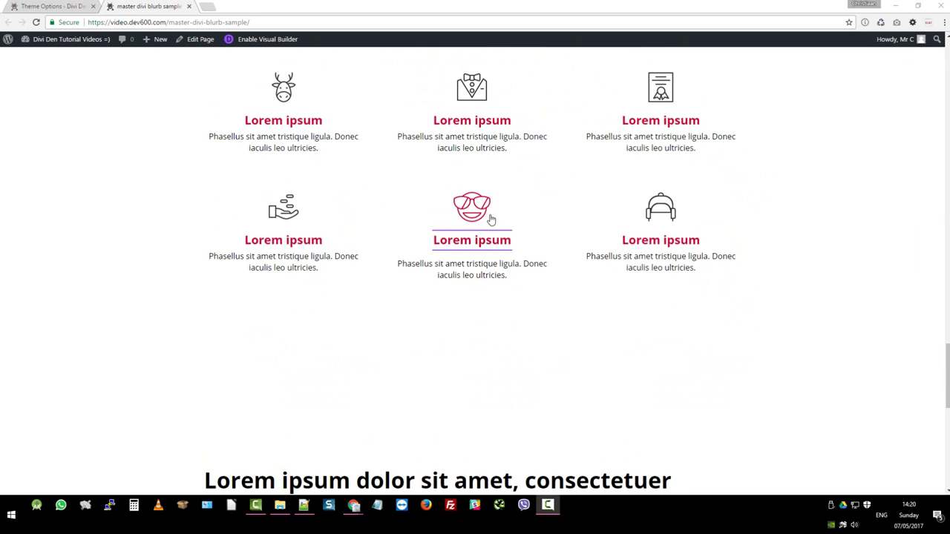
pyautogui.scroll(1, 490, 221)
pyautogui.scroll(-5, 498, 232)
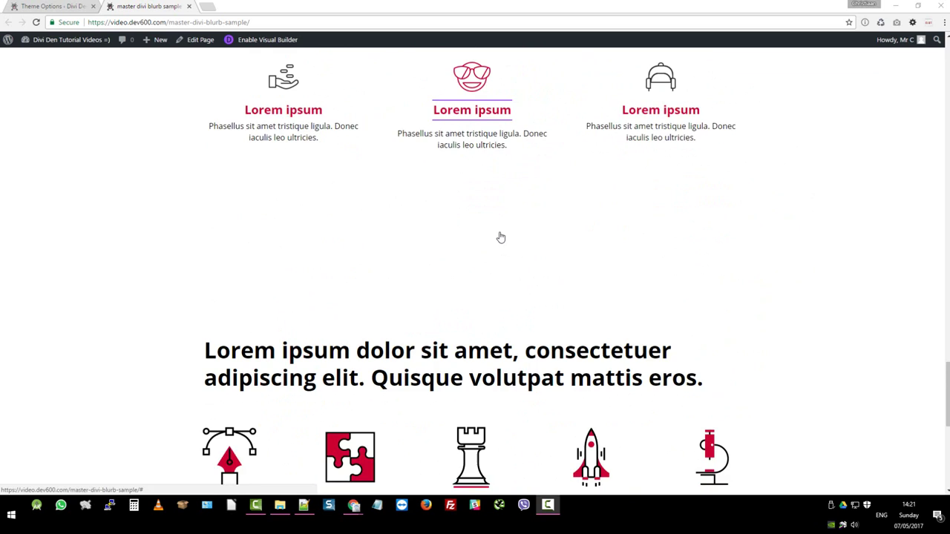
pyautogui.scroll(-4, 494, 236)
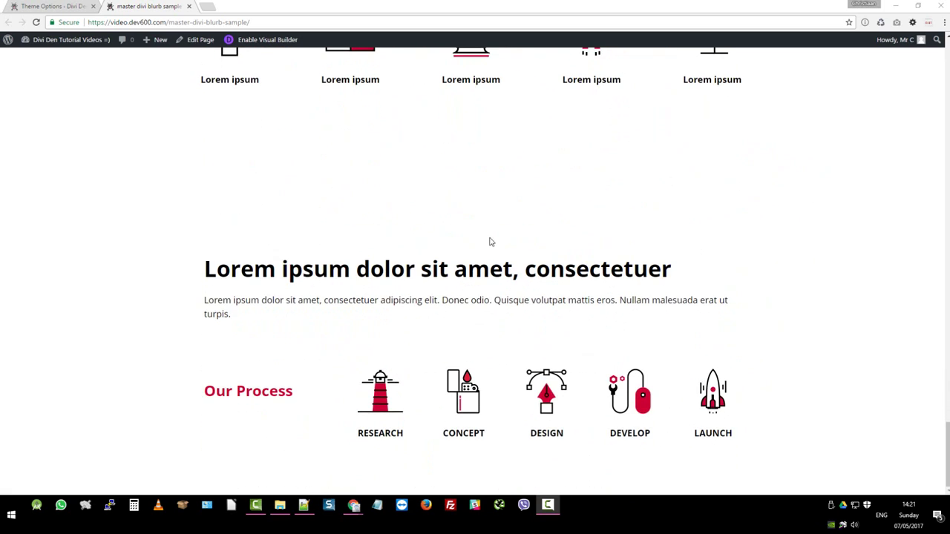
pyautogui.scroll(4, 479, 309)
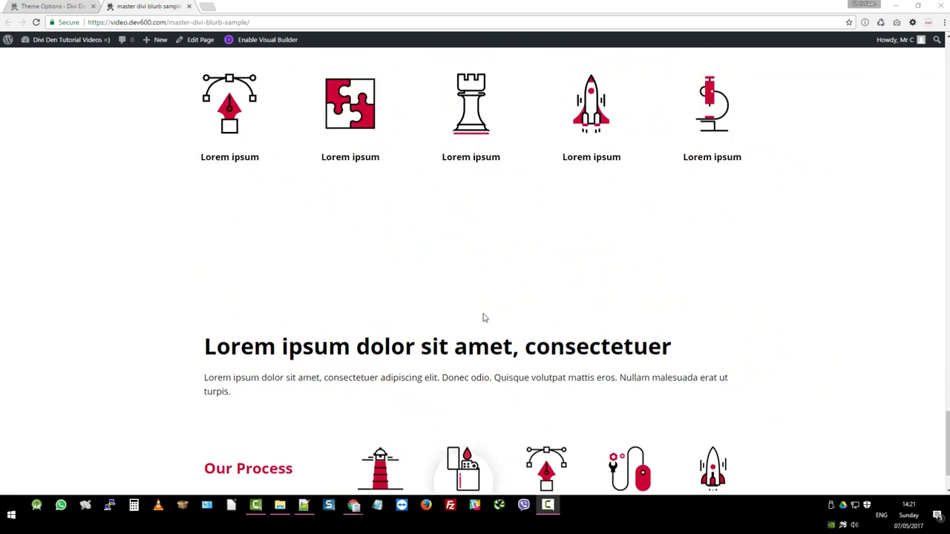
pyautogui.scroll(9, 475, 277)
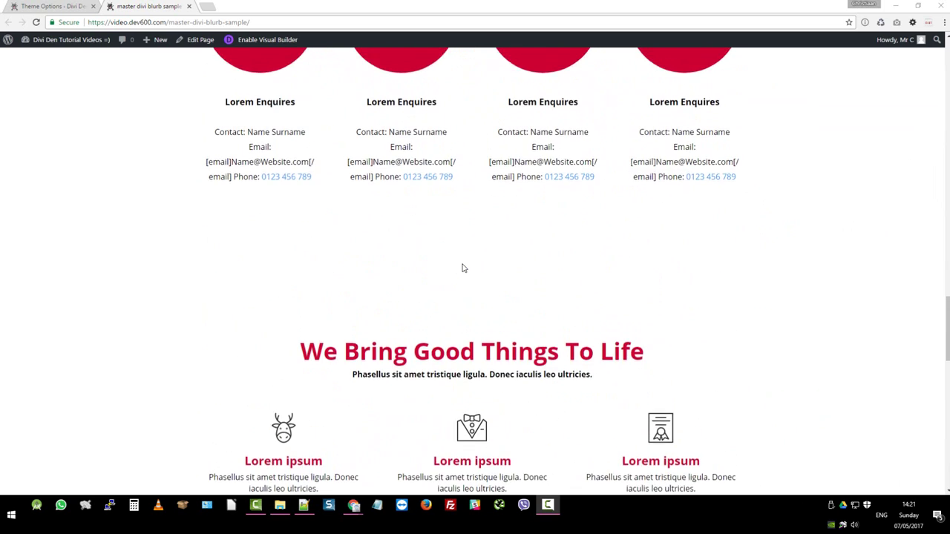
pyautogui.scroll(13, 456, 264)
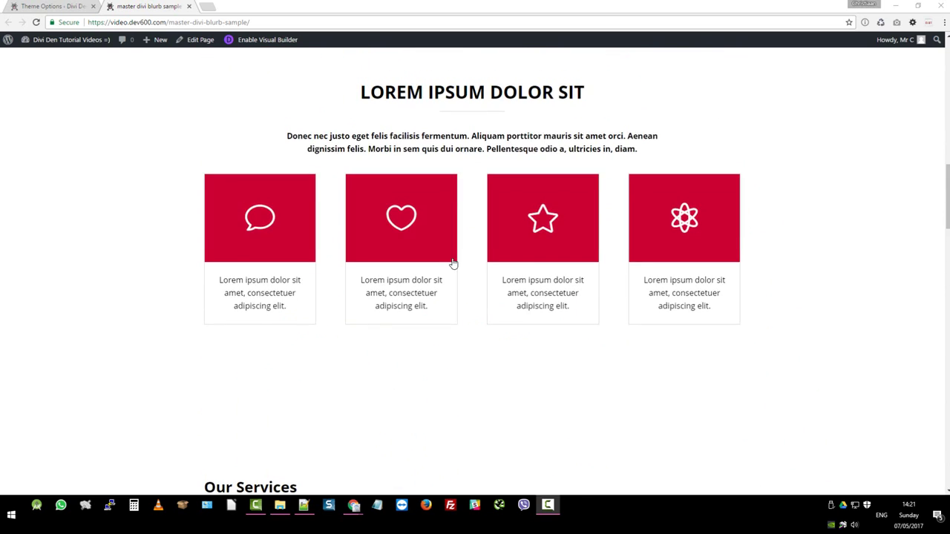
pyautogui.scroll(8, 449, 261)
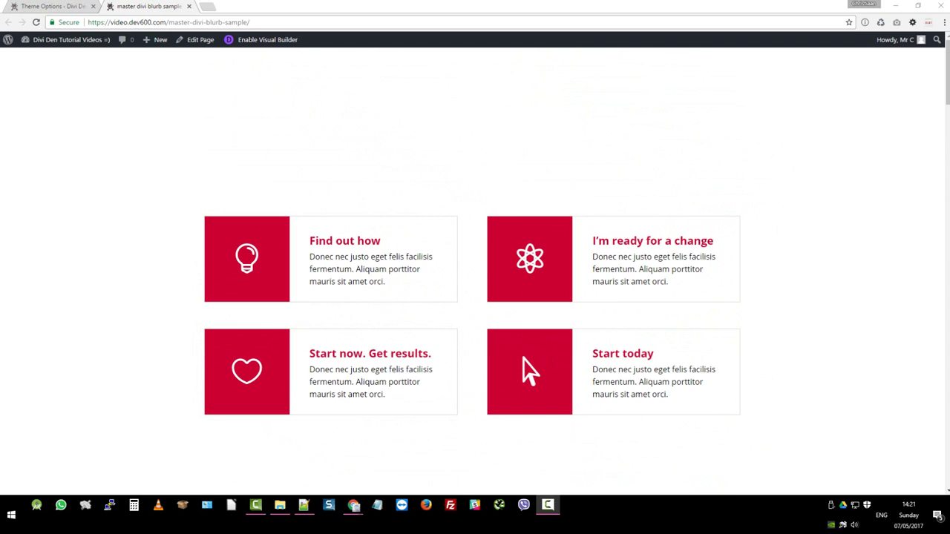
# Step: Open the sample page for editing and review the general settings of the first blurb module, Find out how
pyautogui.click(200, 40)
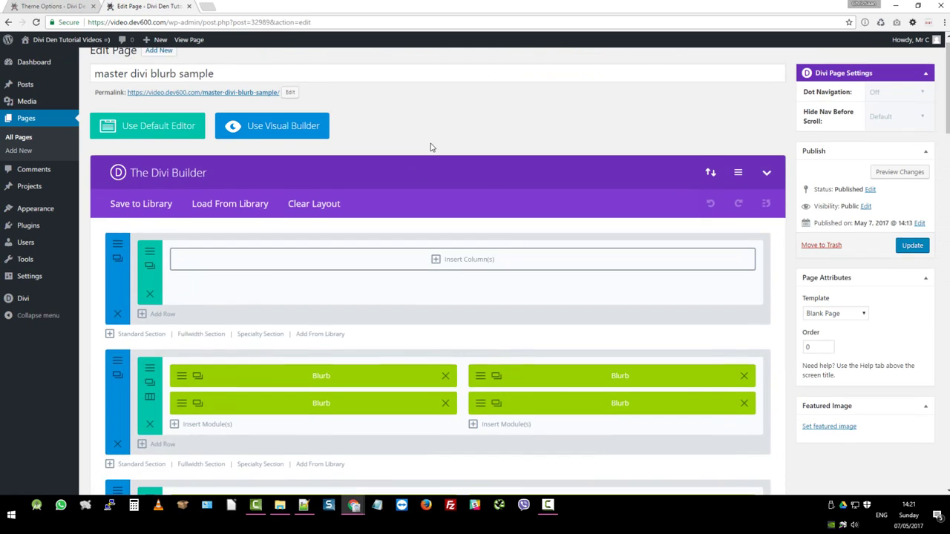
pyautogui.scroll(-2, 432, 137)
pyautogui.scroll(-2, 434, 134)
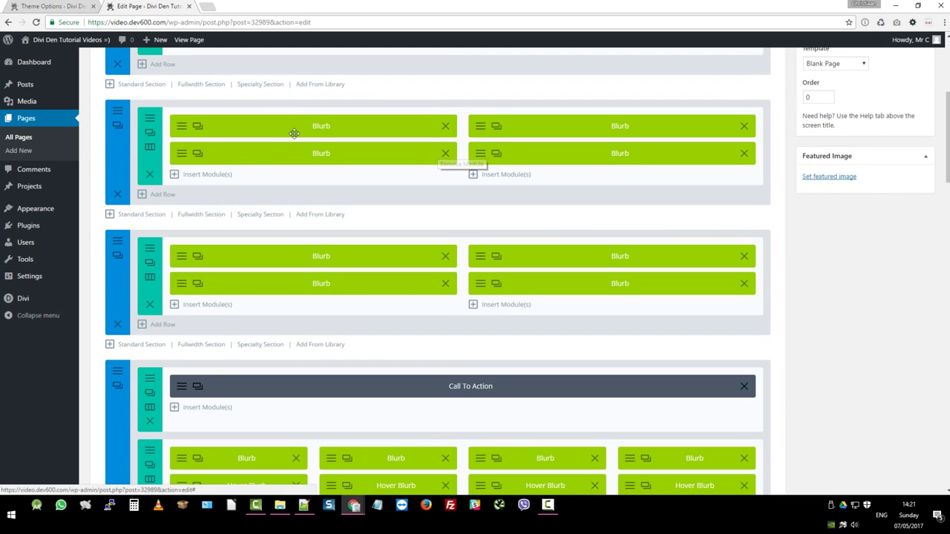
pyautogui.click(185, 129)
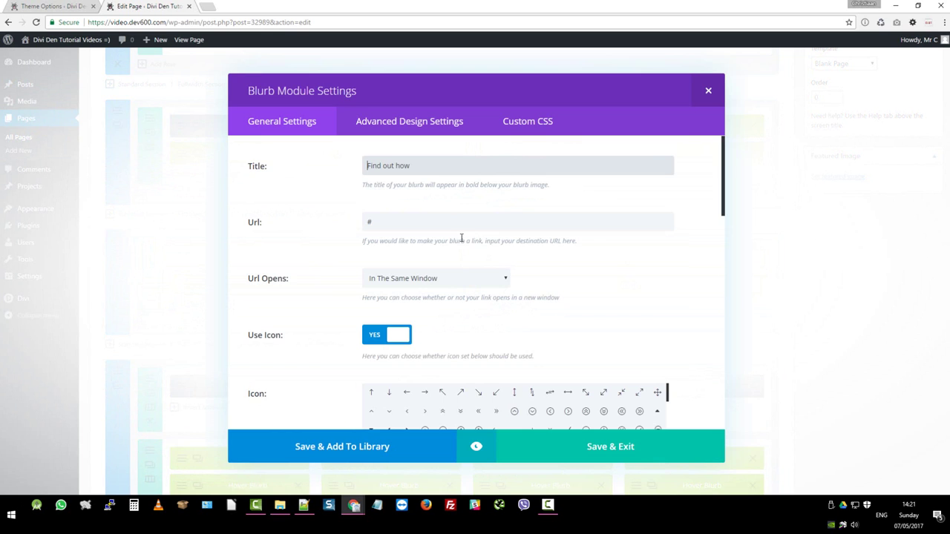
pyautogui.scroll(-5, 461, 238)
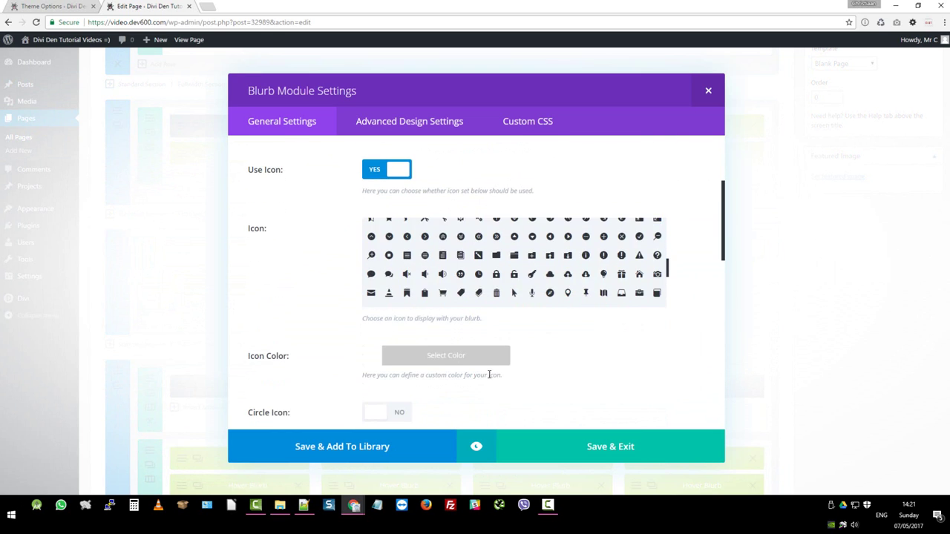
pyautogui.scroll(-10, 489, 375)
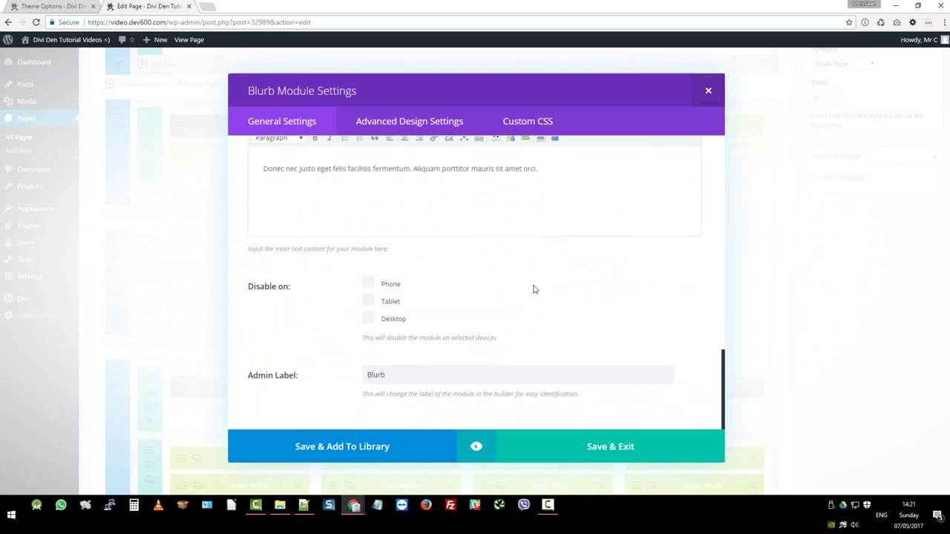
pyautogui.scroll(10, 446, 244)
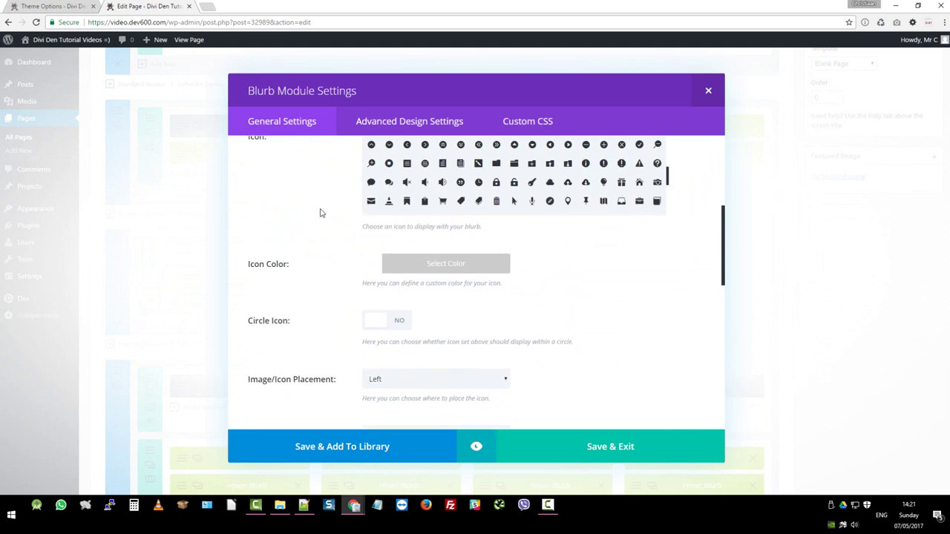
pyautogui.scroll(5, 321, 213)
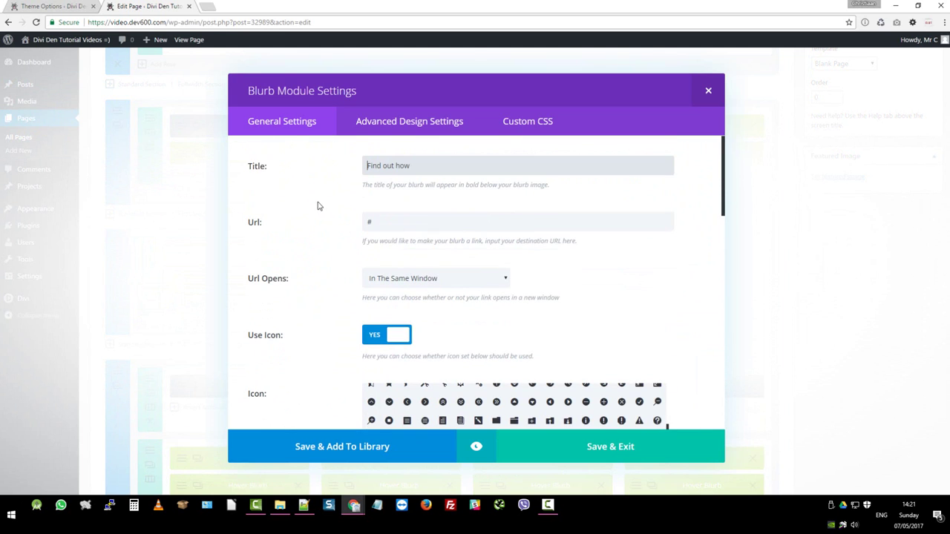
# Step: Open the Find out how blurb's header text color for editing and copy the Divi Purple code #974df3 from the Notepad++ notes
pyautogui.click(393, 128)
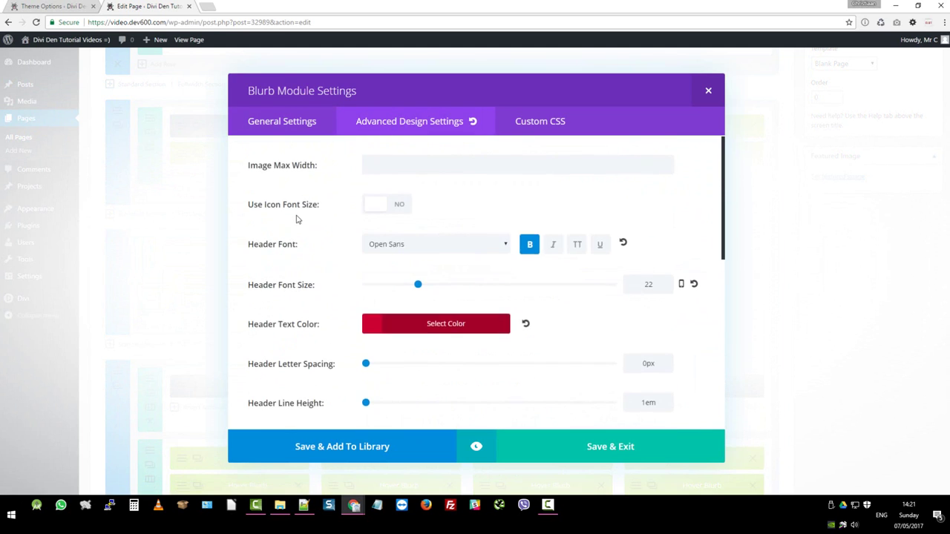
pyautogui.scroll(-1, 299, 220)
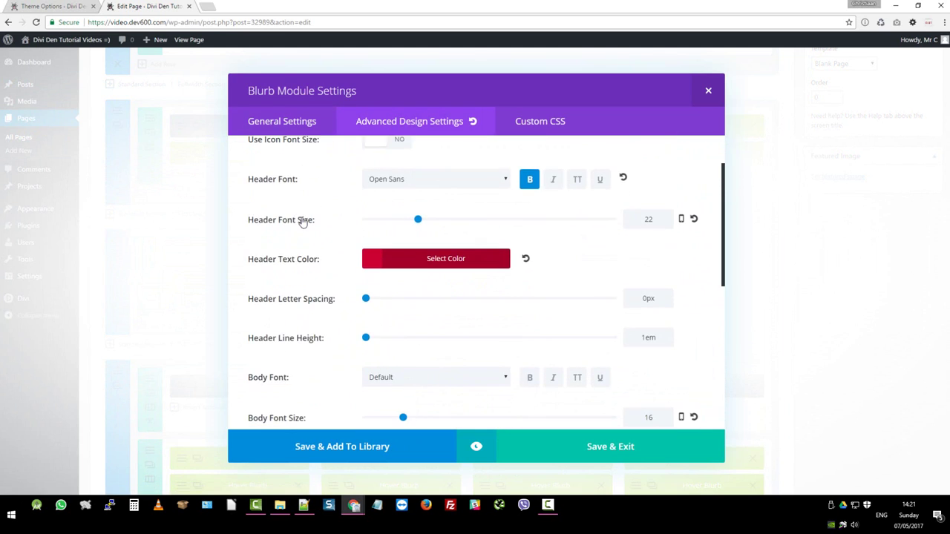
pyautogui.click(448, 266)
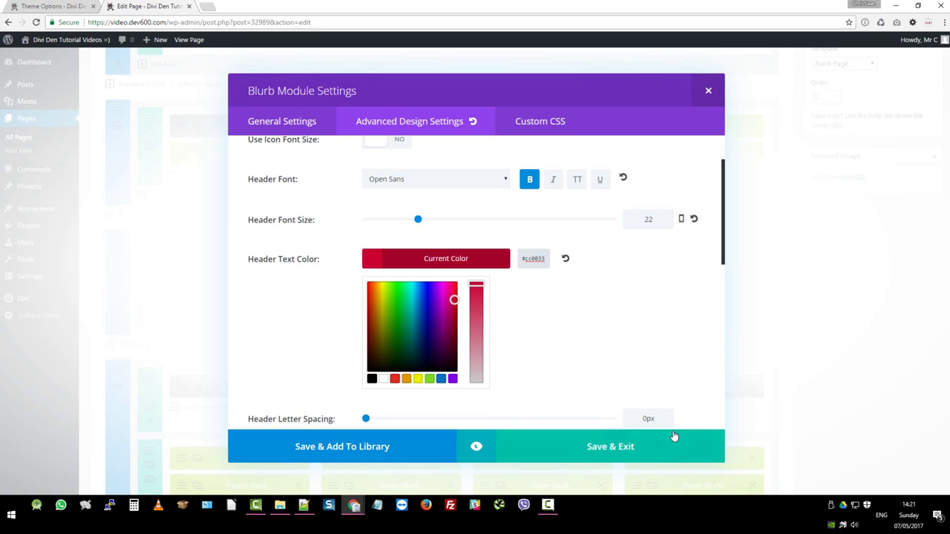
pyautogui.click(304, 505)
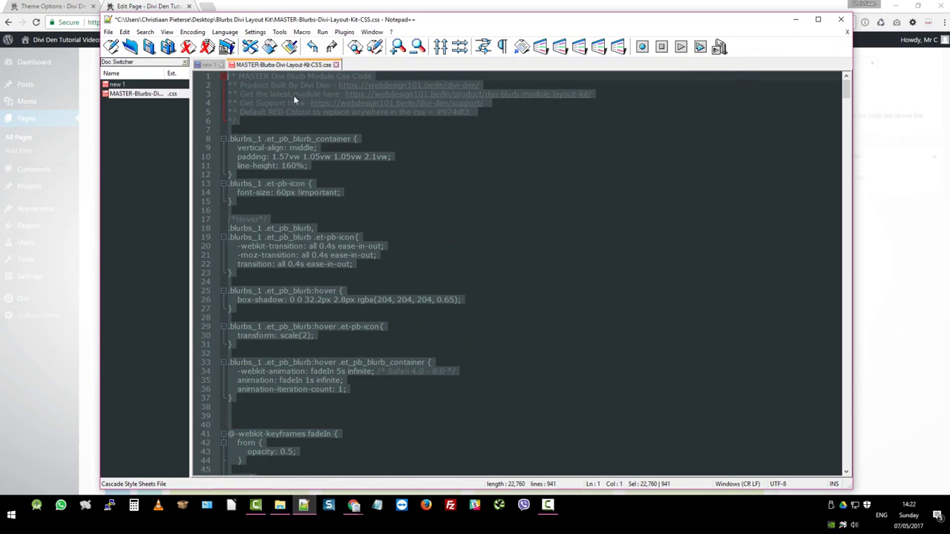
pyautogui.click(207, 65)
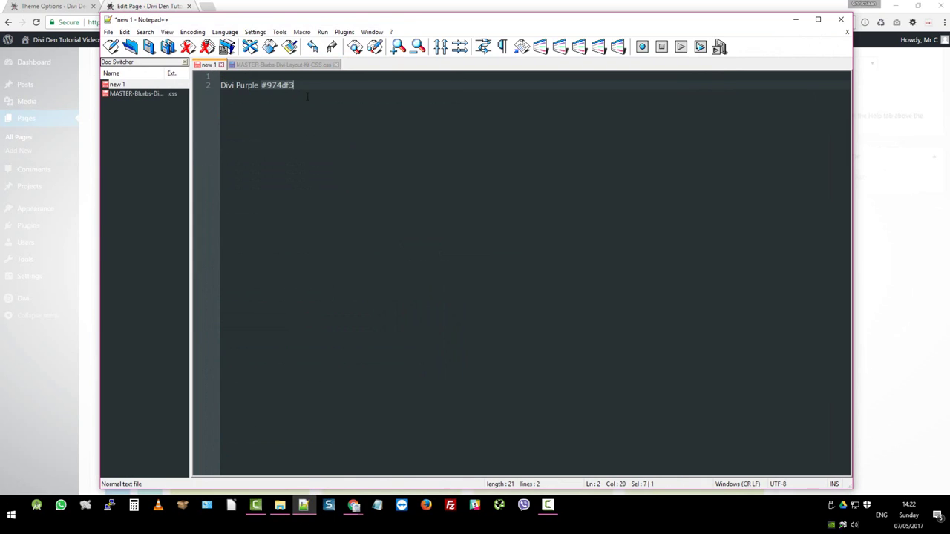
pyautogui.click(307, 97)
pyautogui.moveTo(260, 84); pyautogui.dragTo(295, 85)
pyautogui.hotkey('ctrl', 'c')
pyautogui.click(795, 19)
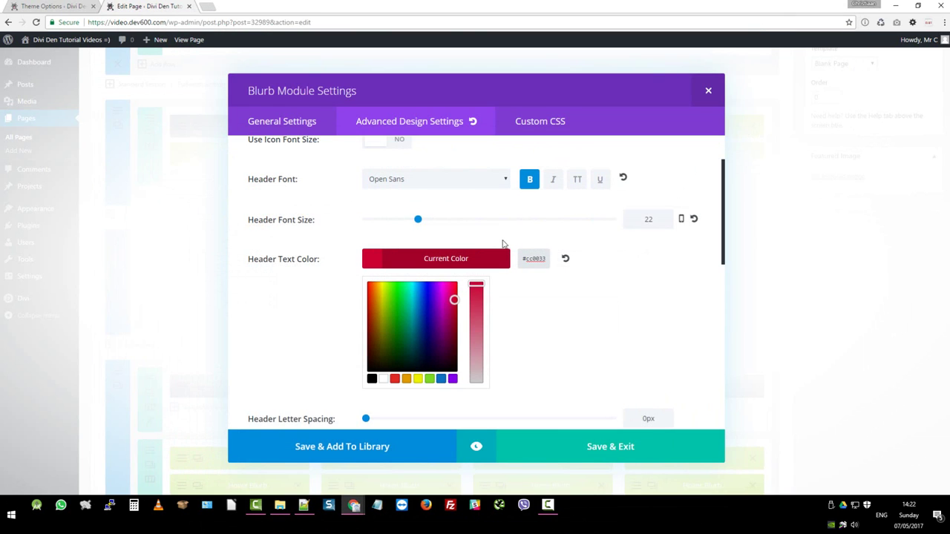
# Step: Set the blurb's header text color to #974df3 and check its remaining advanced design settings for other colors
pyautogui.moveTo(545, 259); pyautogui.dragTo(508, 263)
pyautogui.hotkey('ctrl', 'v')
pyautogui.click(548, 300)
pyautogui.scroll(-5, 540, 271)
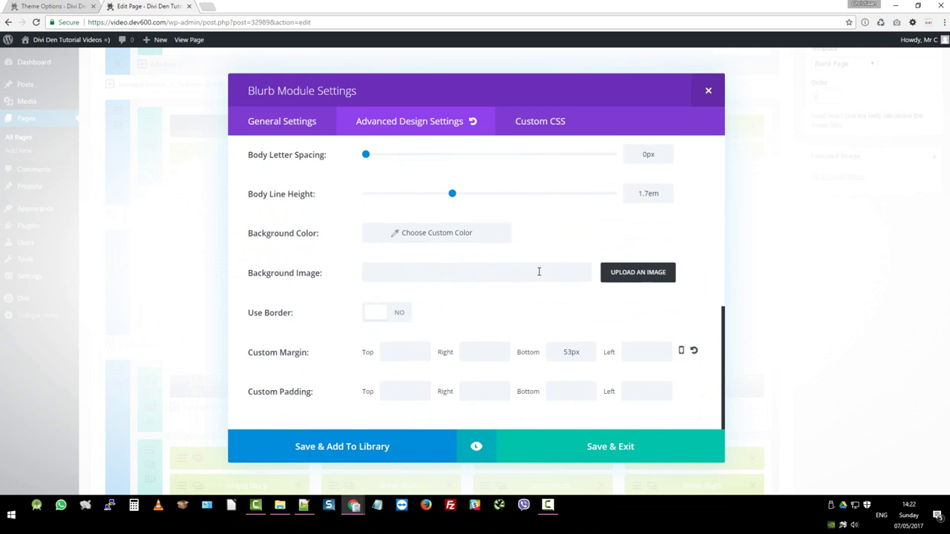
pyautogui.scroll(5, 540, 271)
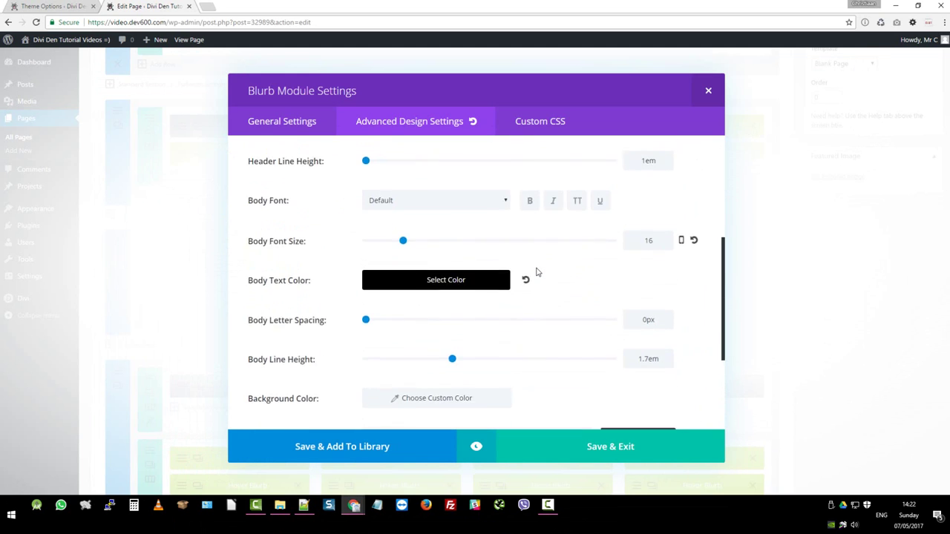
# Step: Change the Blurb Image background-color in the module's custom CSS to #974df3 and save the module
pyautogui.click(544, 121)
pyautogui.scroll(-3, 438, 197)
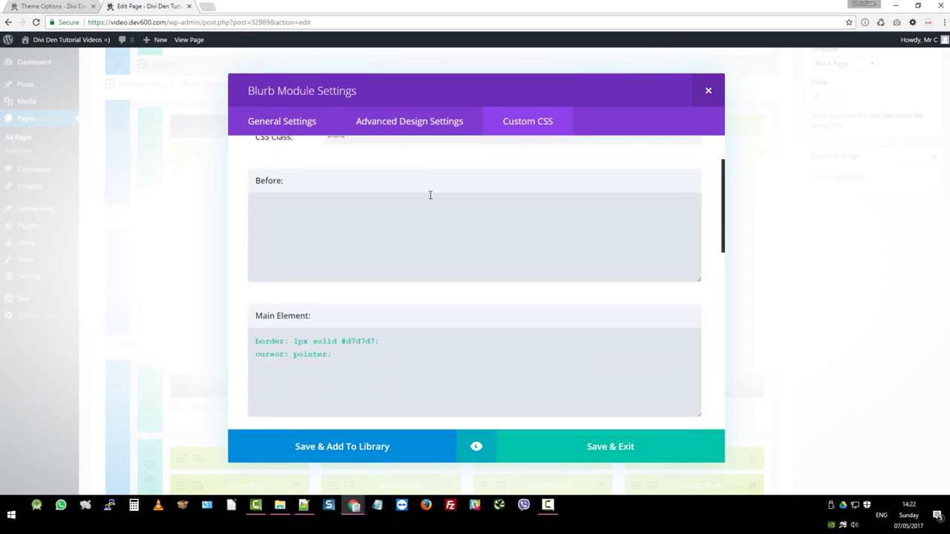
pyautogui.scroll(-5, 374, 292)
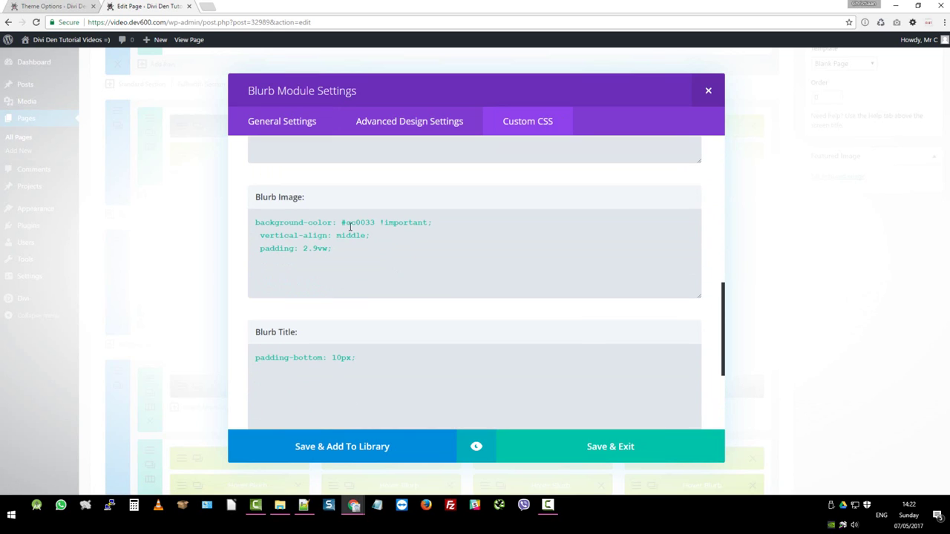
pyautogui.moveTo(343, 222); pyautogui.dragTo(370, 223)
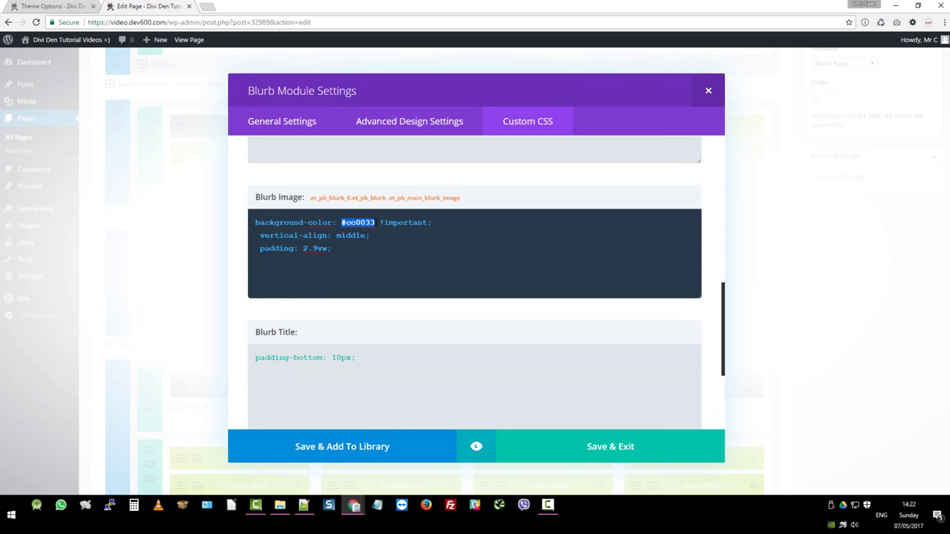
pyautogui.hotkey('ctrl', 'v')
pyautogui.scroll(-3, 405, 323)
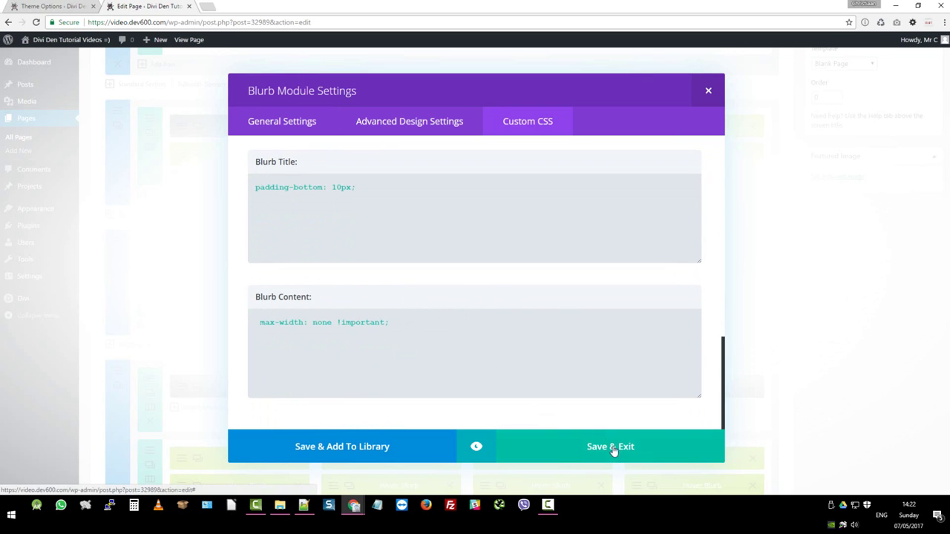
pyautogui.click(591, 448)
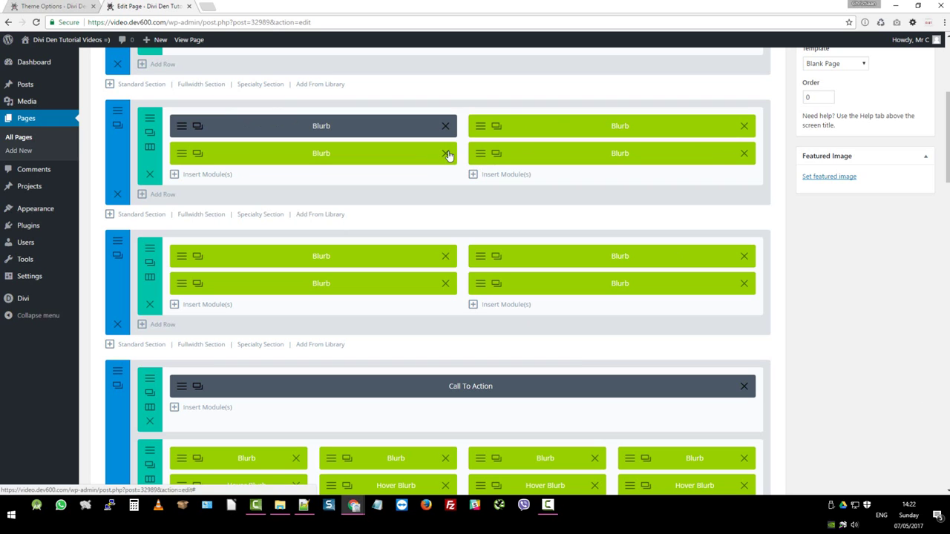
# Step: Update the sample page and open its published version in a new tab to check the first blurb
pyautogui.scroll(2, 697, 146)
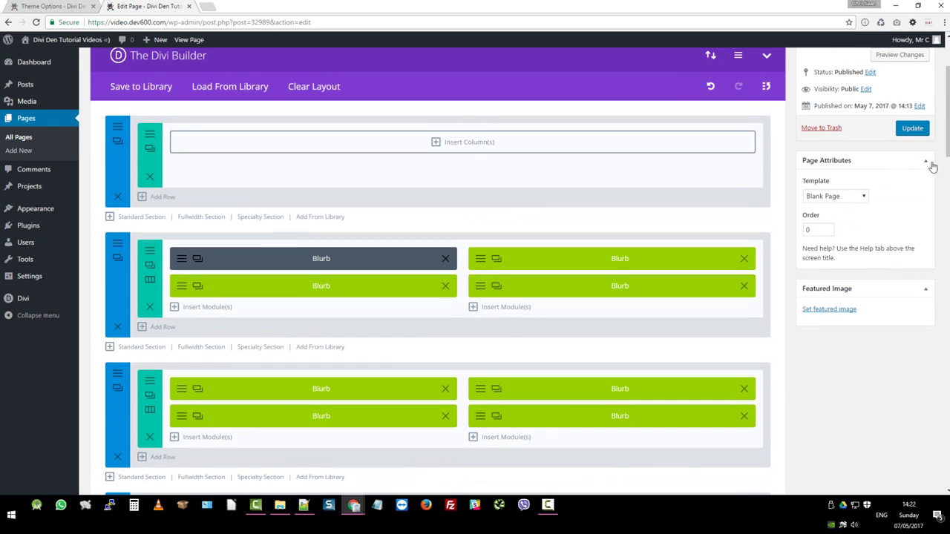
pyautogui.click(913, 129)
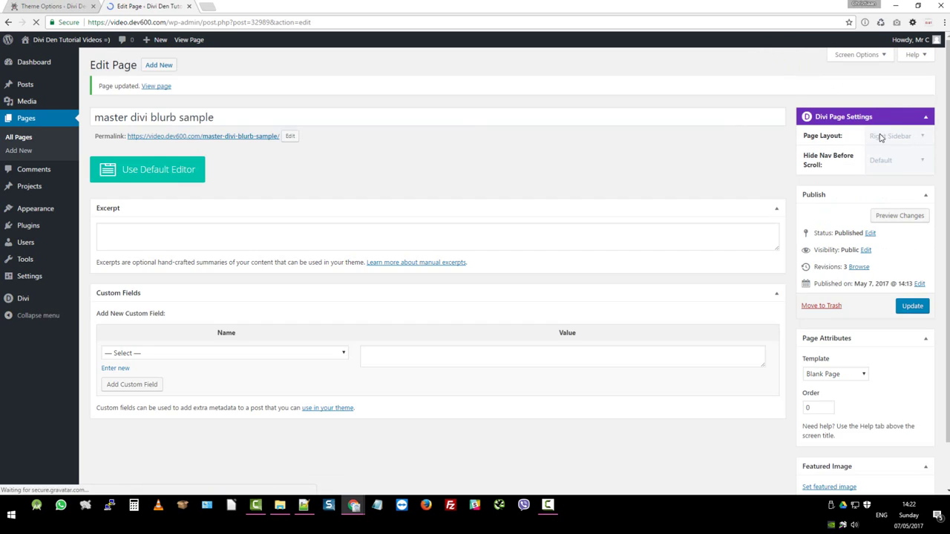
pyautogui.rightClick(218, 136)
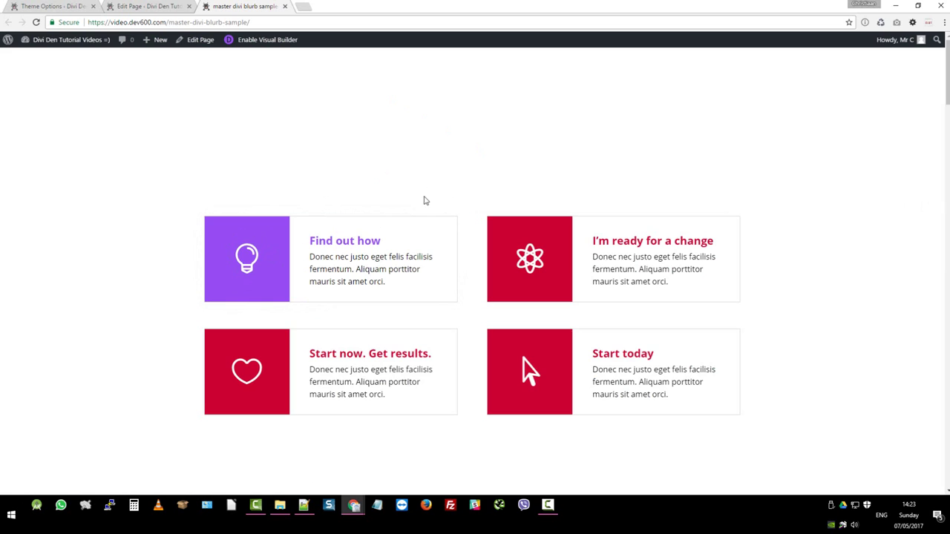
# Step: Save the recolored first blurb to the Divi Library as global item Blurb Sample, syncing advanced design settings and custom CSS but not general settings
pyautogui.click(162, 6)
pyautogui.scroll(-2, 346, 214)
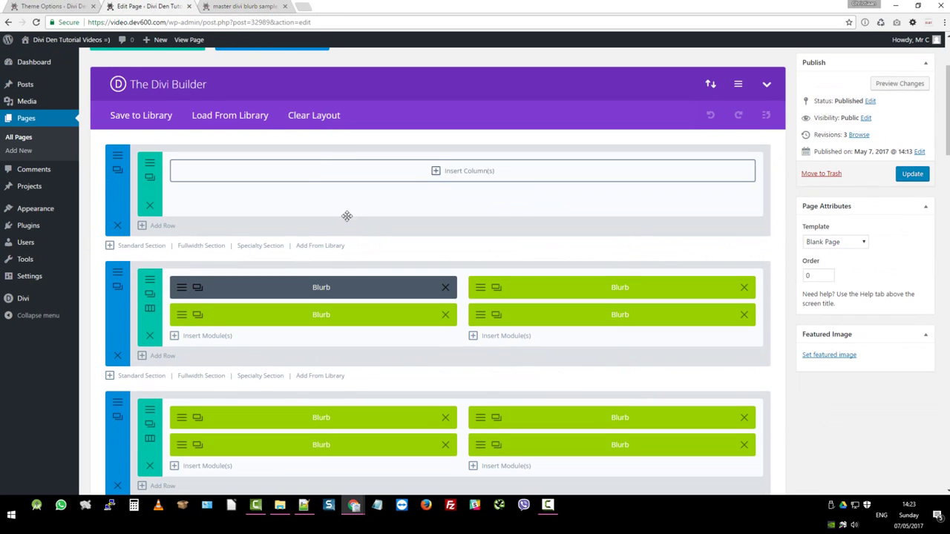
pyautogui.scroll(-2, 352, 215)
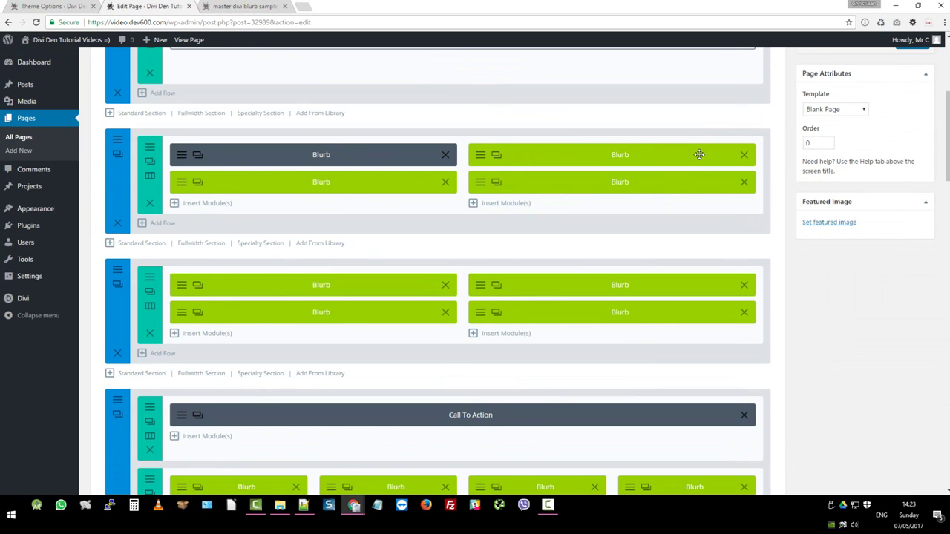
pyautogui.rightClick(182, 162)
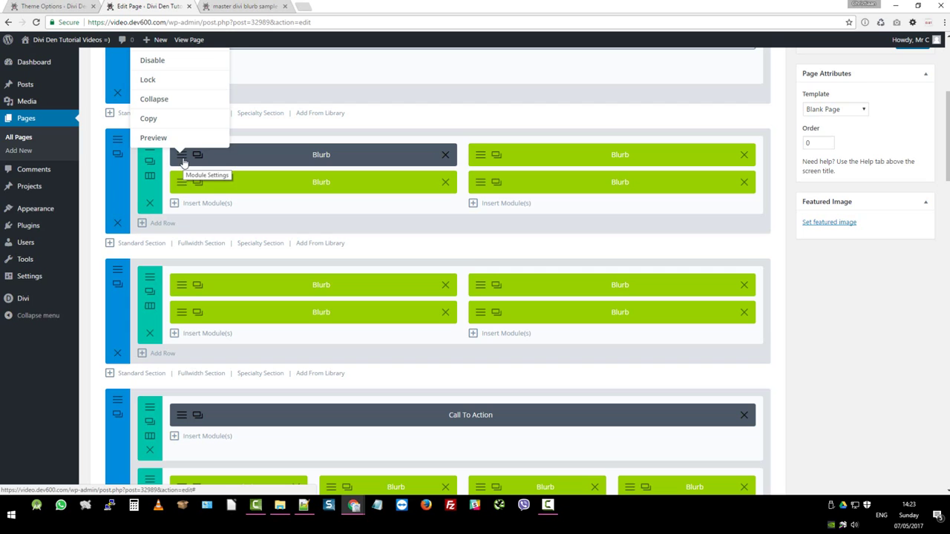
pyautogui.click(186, 157)
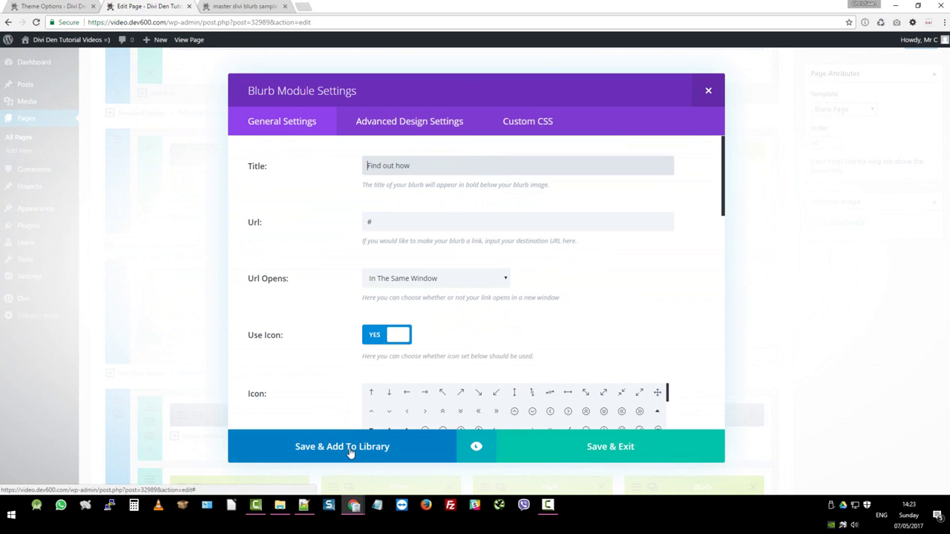
pyautogui.click(350, 450)
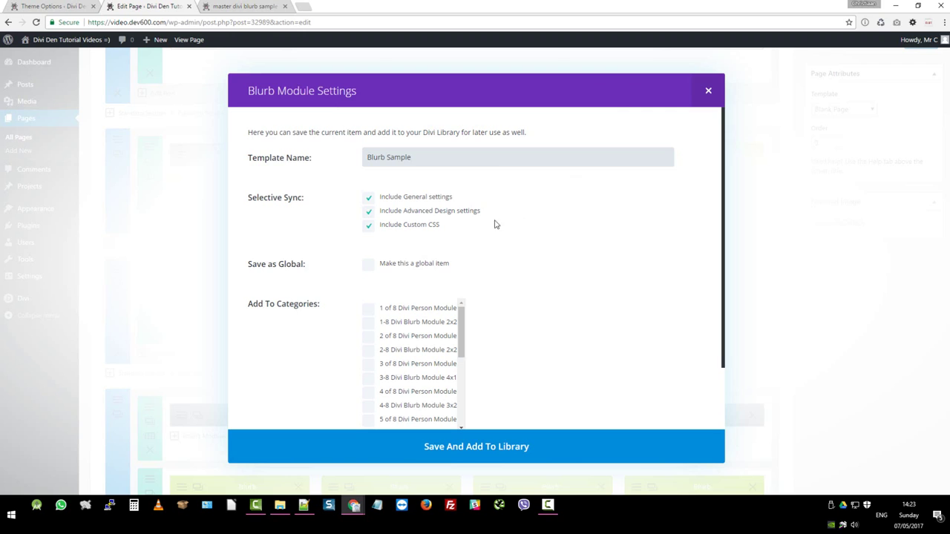
pyautogui.click(370, 201)
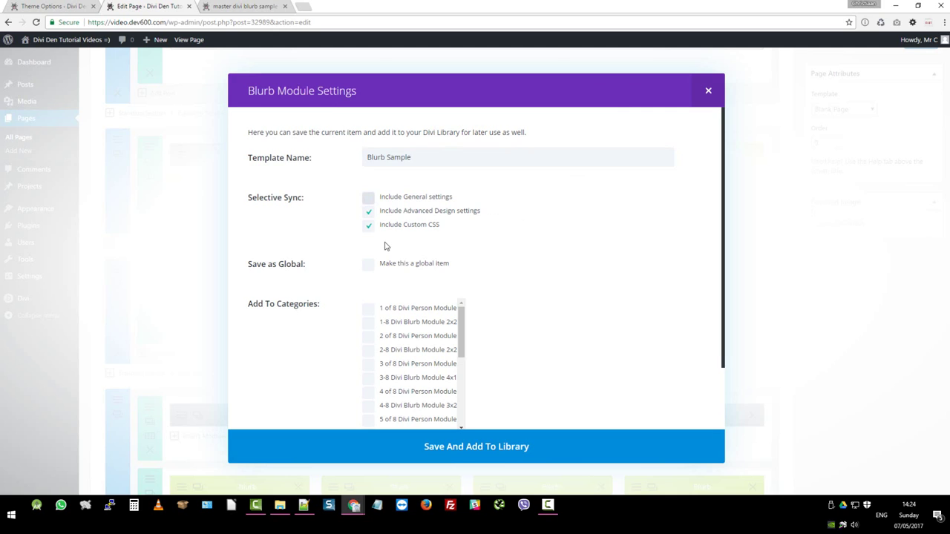
pyautogui.click(368, 267)
pyautogui.click(460, 446)
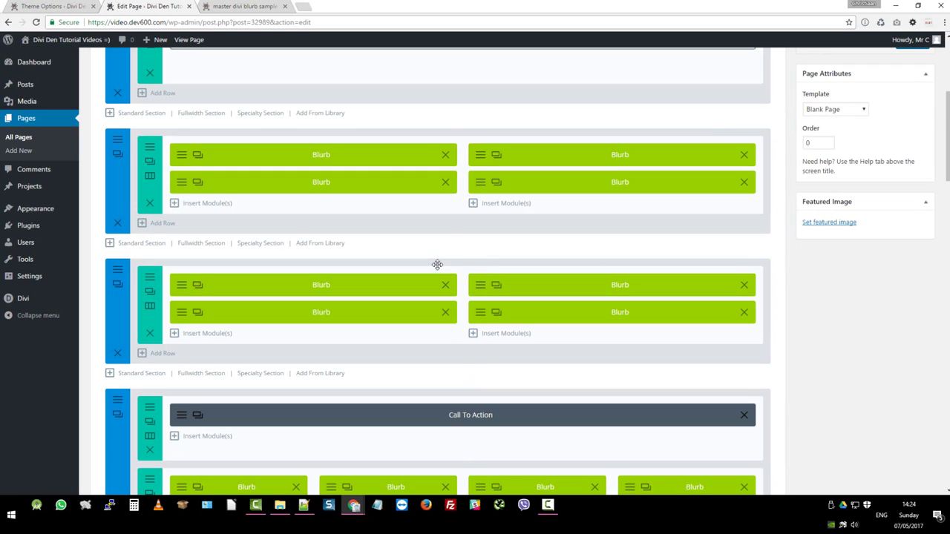
# Step: Delete the other three blurbs from the first blurb section, keeping only the recolored one
pyautogui.click(744, 156)
pyautogui.click(744, 156)
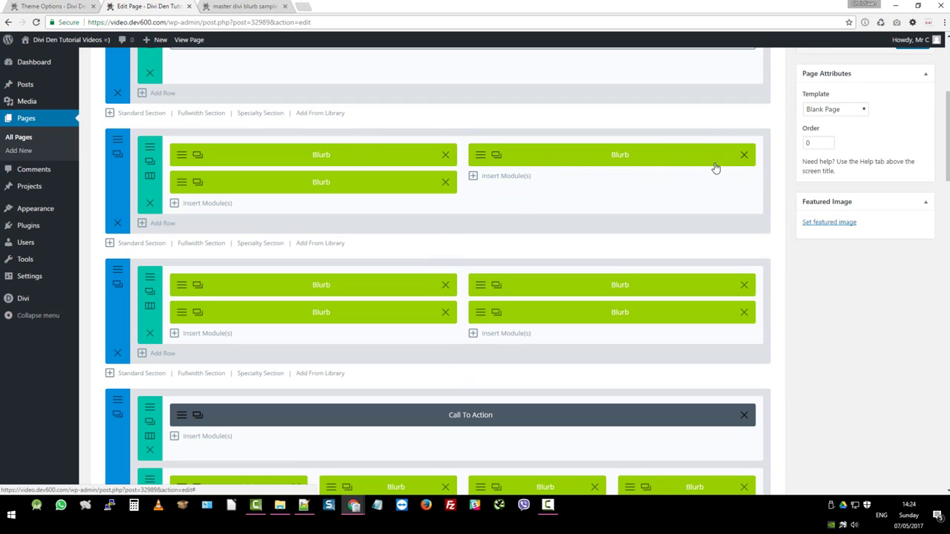
pyautogui.click(446, 183)
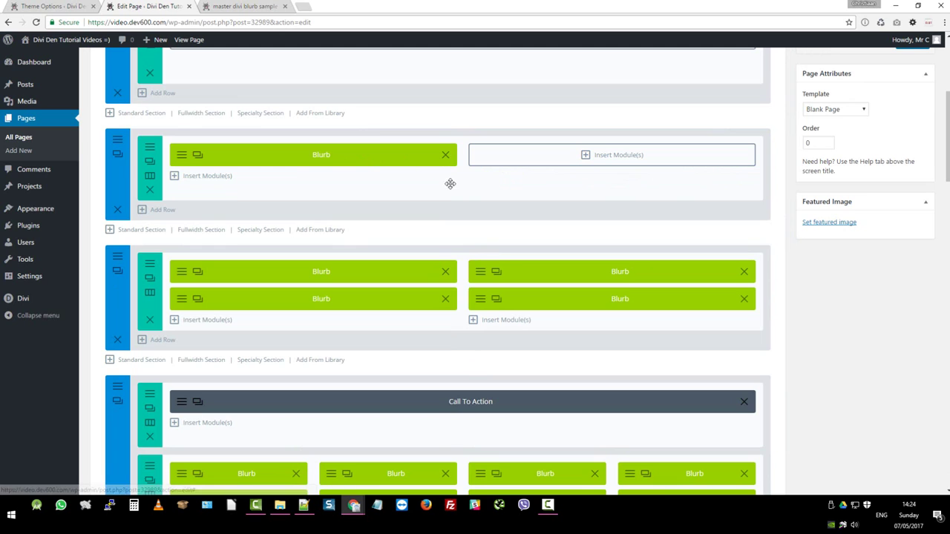
# Step: Duplicate the recolored blurb three times within its column
pyautogui.click(198, 154)
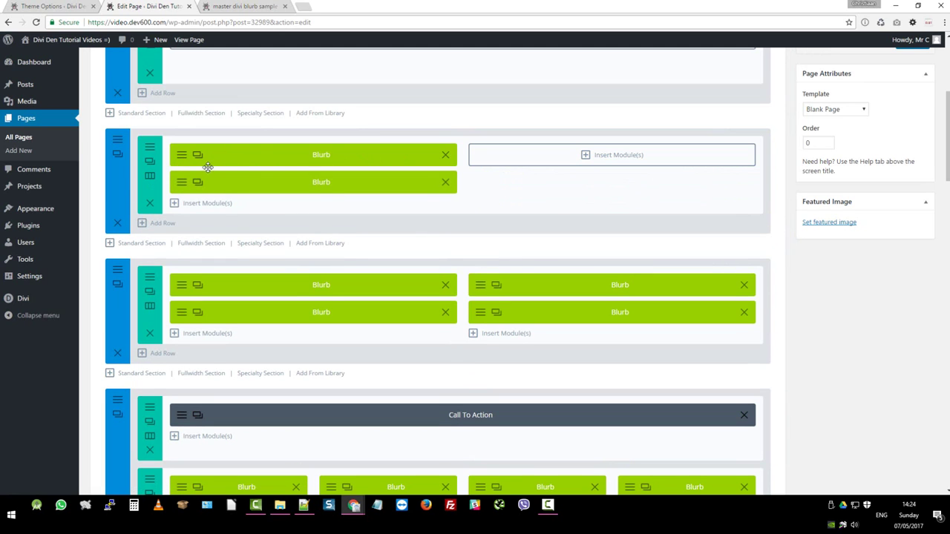
pyautogui.click(199, 155)
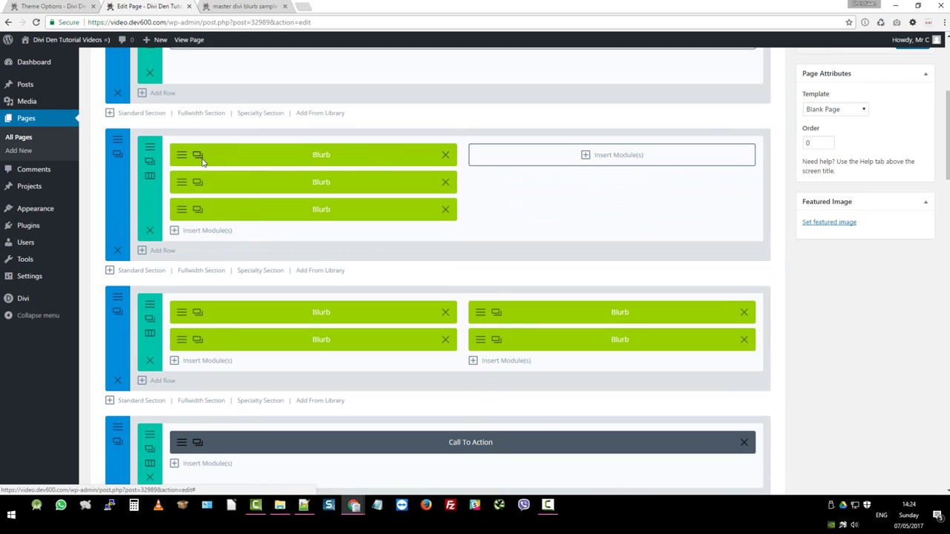
pyautogui.click(199, 156)
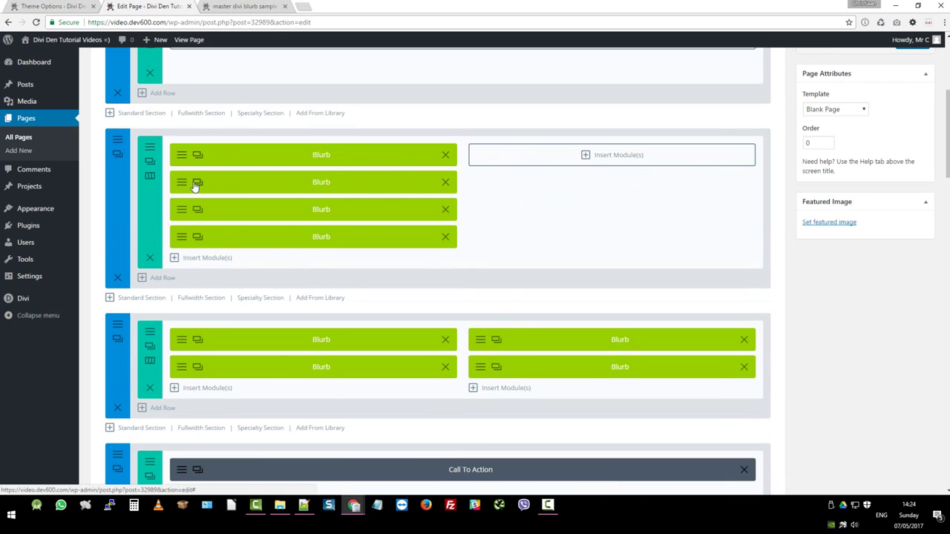
# Step: Move two of the four recolored blurbs into the empty second column of their row and update the page
pyautogui.moveTo(444, 169); pyautogui.dragTo(532, 176)
pyautogui.moveTo(436, 205); pyautogui.dragTo(583, 181)
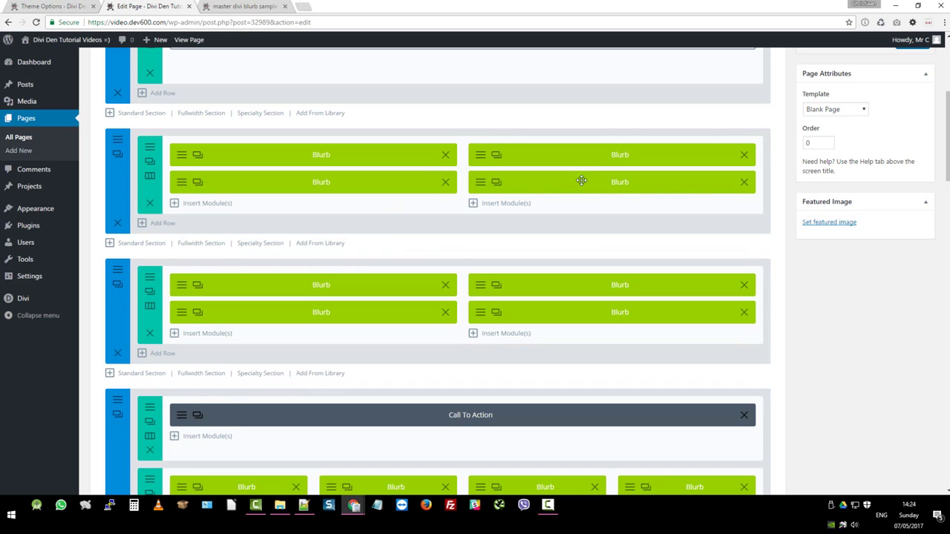
pyautogui.scroll(1, 924, 155)
pyautogui.scroll(3, 924, 155)
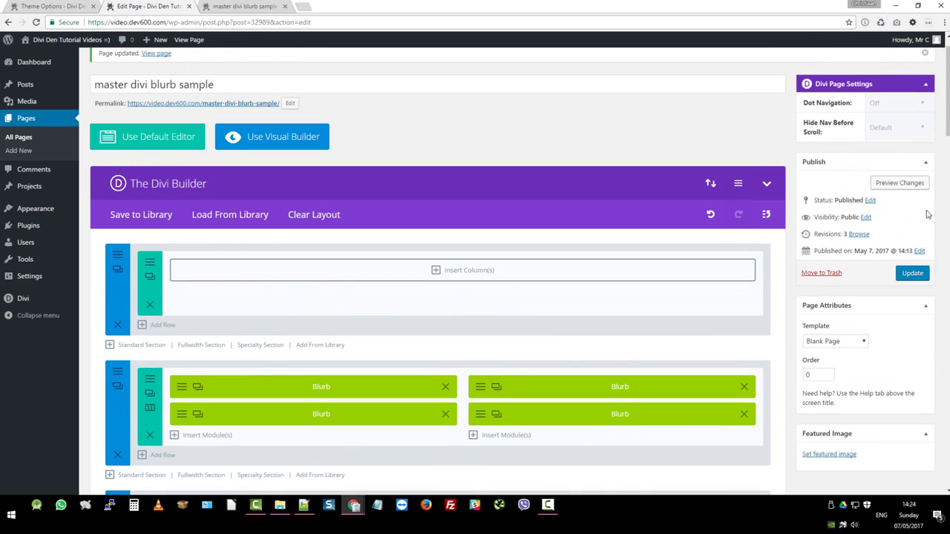
pyautogui.click(915, 272)
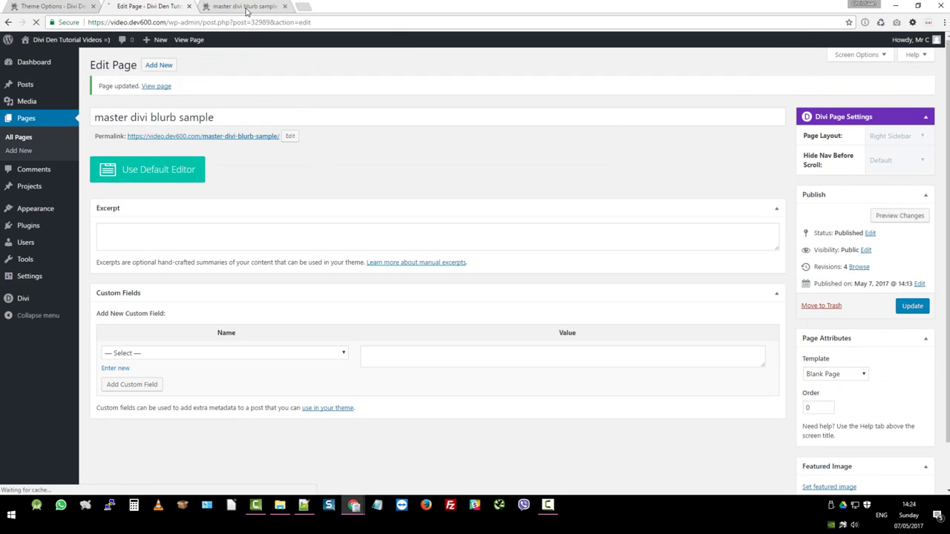
# Step: Reload the published sample page and examine the blurb sections down to the Lorem Enquires contact blurbs and their email text
pyautogui.click(245, 8)
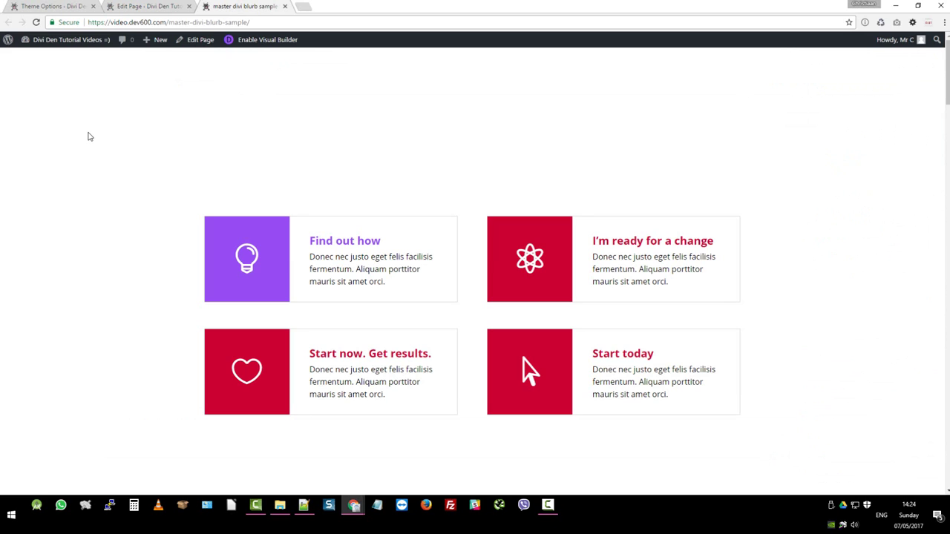
pyautogui.press('F5')
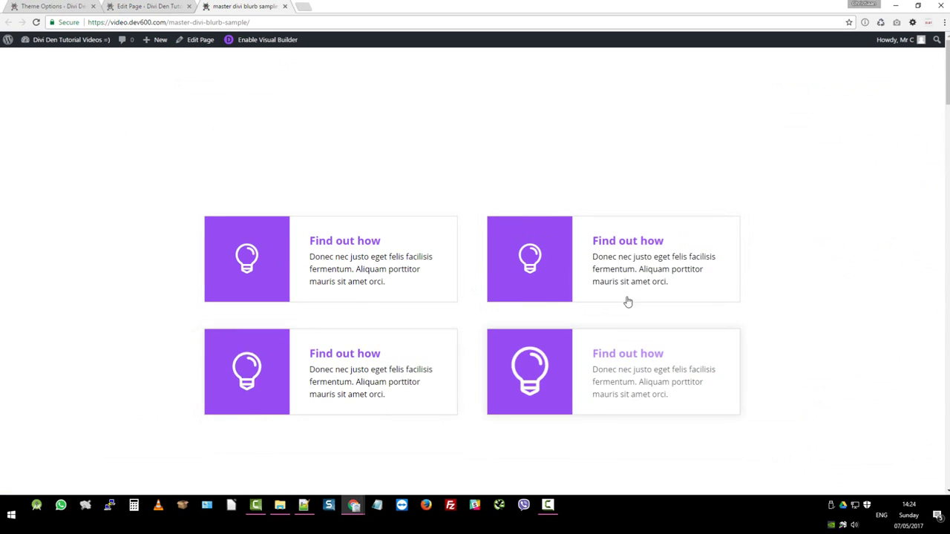
pyautogui.scroll(-1, 423, 227)
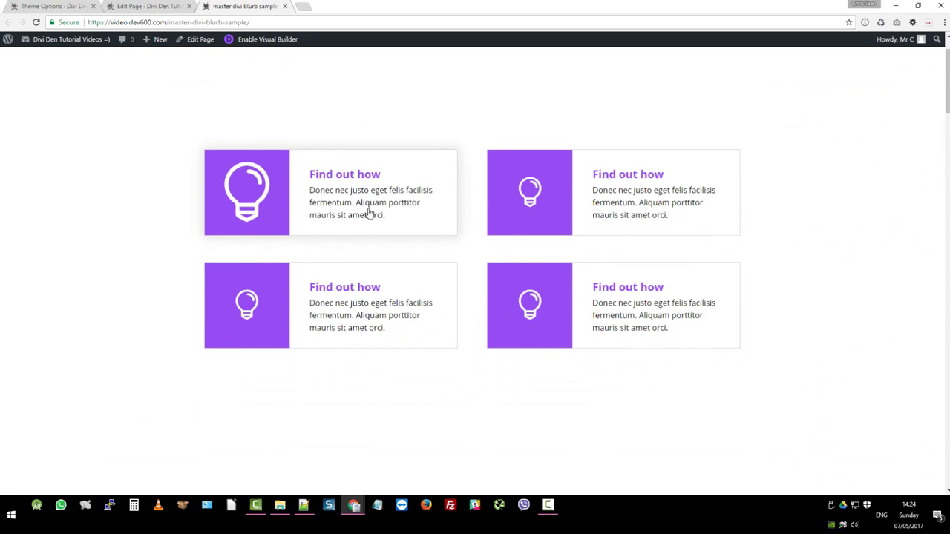
pyautogui.scroll(-8, 360, 222)
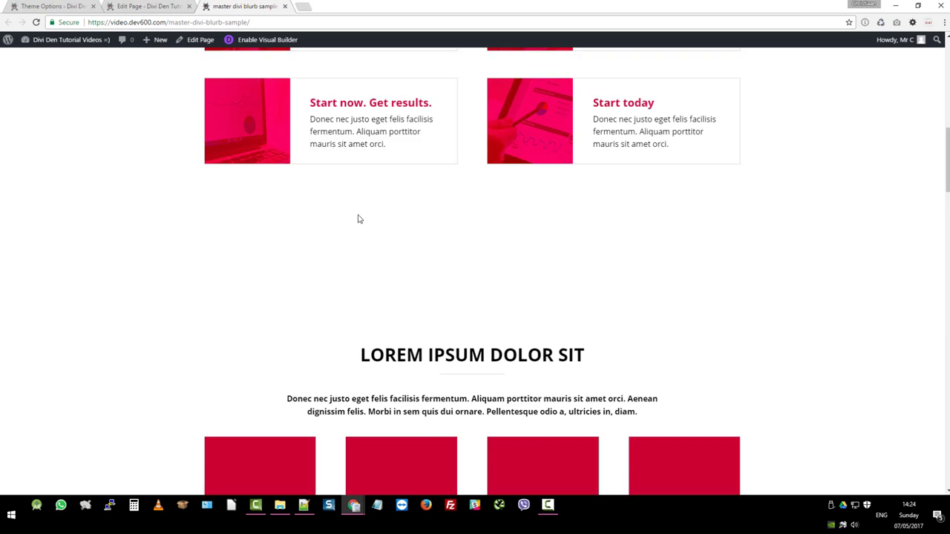
pyautogui.scroll(-12, 360, 217)
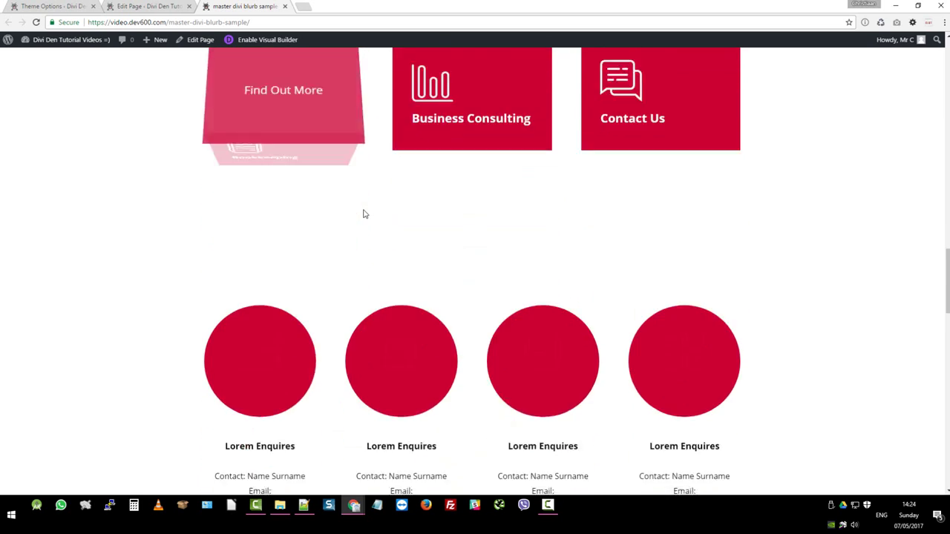
pyautogui.scroll(-4, 364, 214)
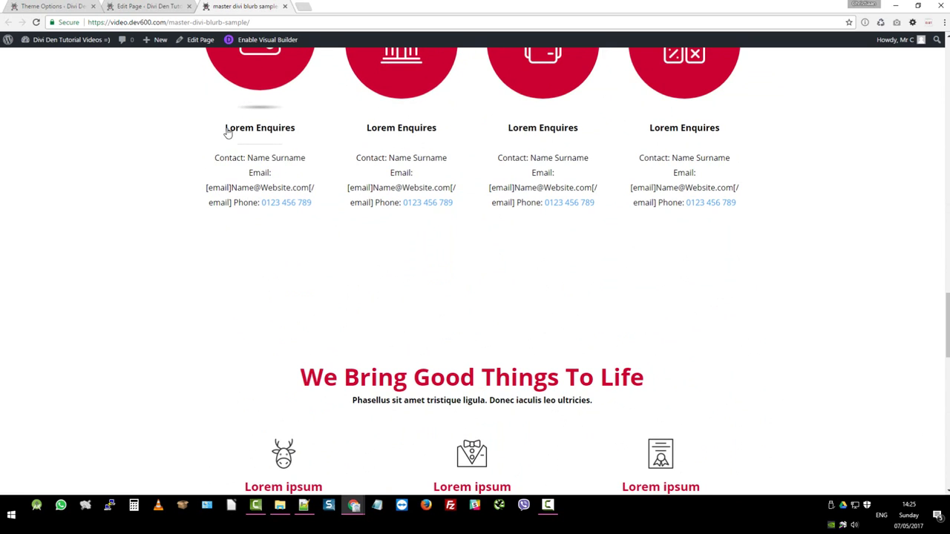
# Step: Open the Divi child theme's Theme Functions file (functions.php) in the WordPress theme editor
pyautogui.click(58, 6)
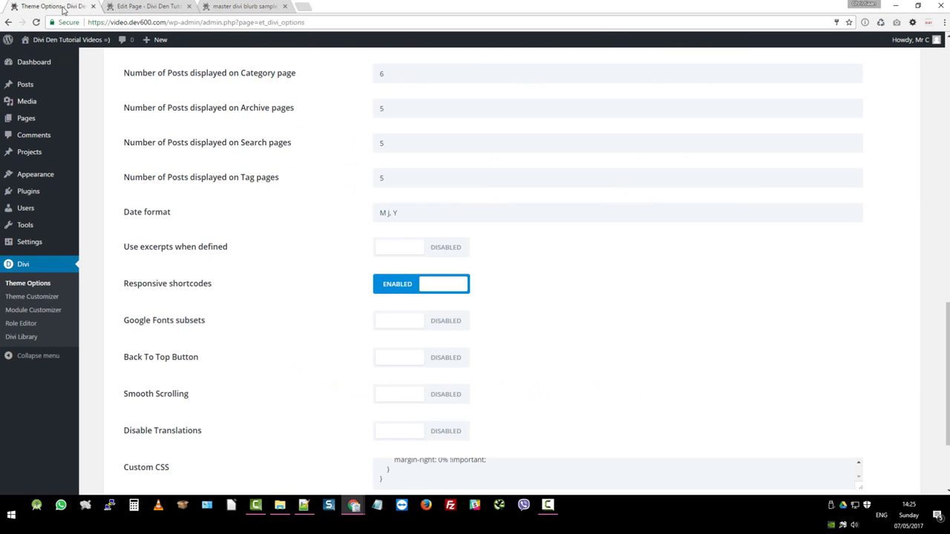
pyautogui.scroll(2, 52, 149)
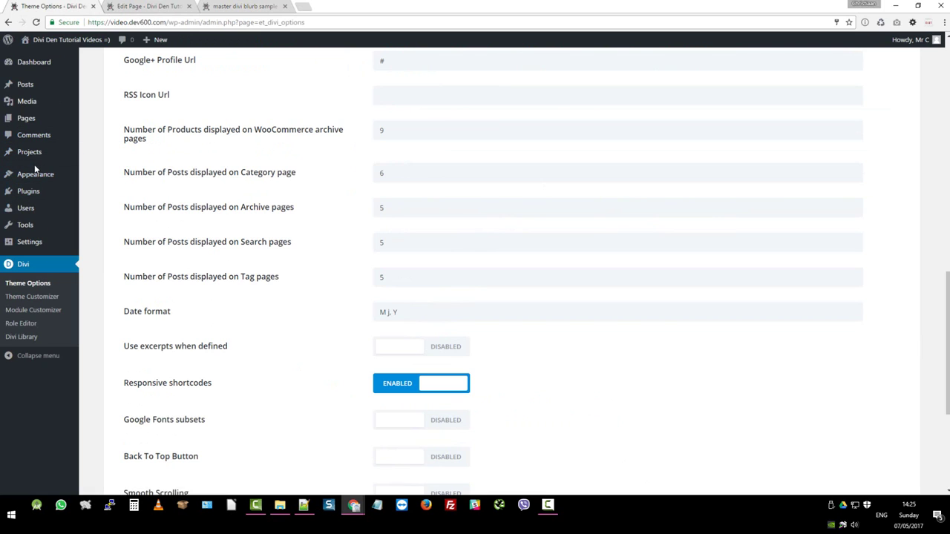
pyautogui.moveTo(30, 175)
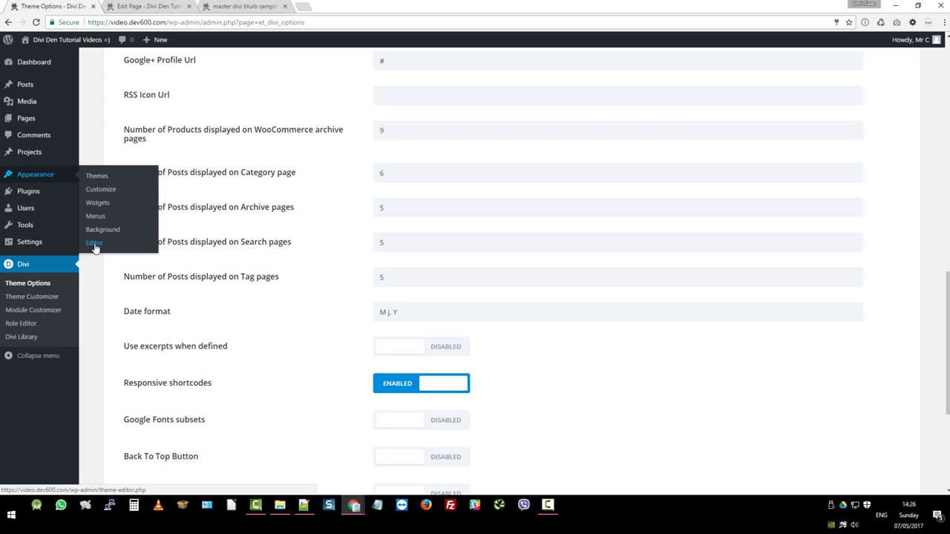
pyautogui.click(94, 244)
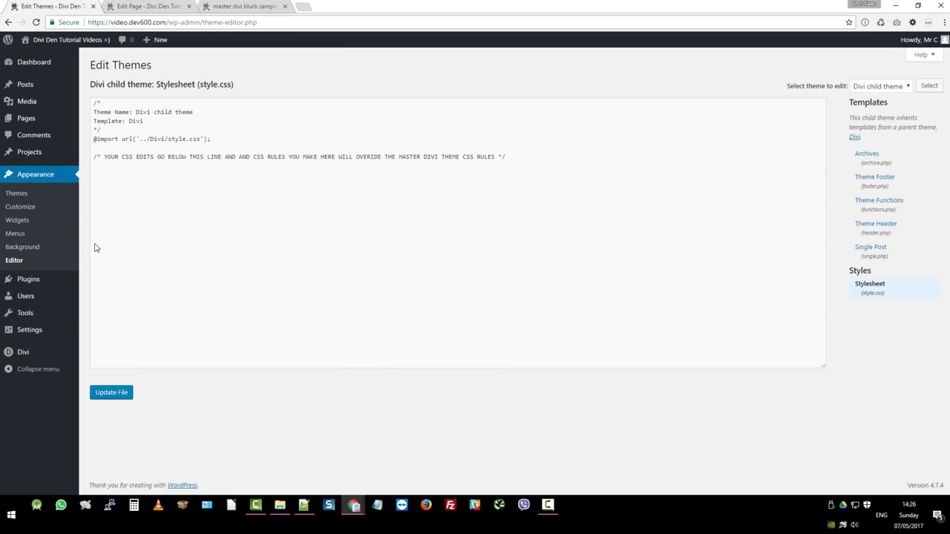
pyautogui.click(894, 90)
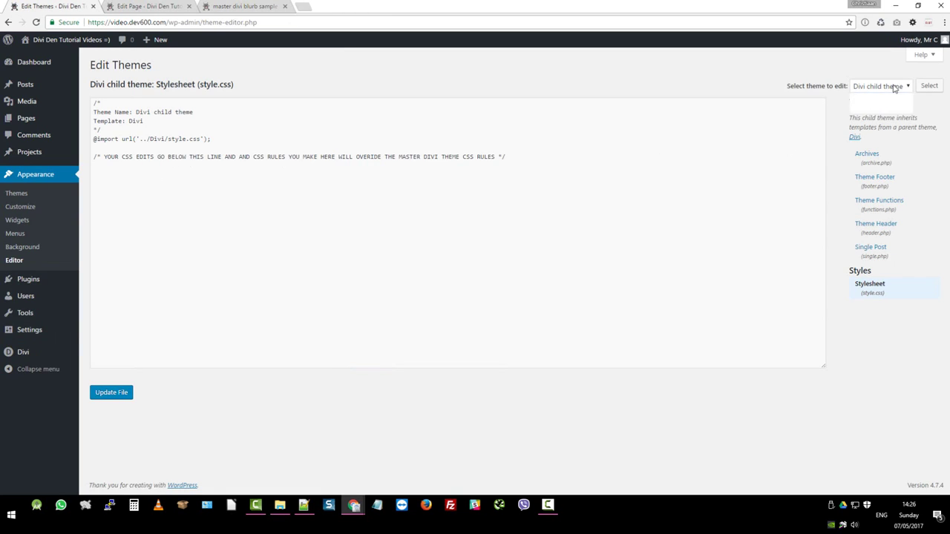
pyautogui.click(884, 110)
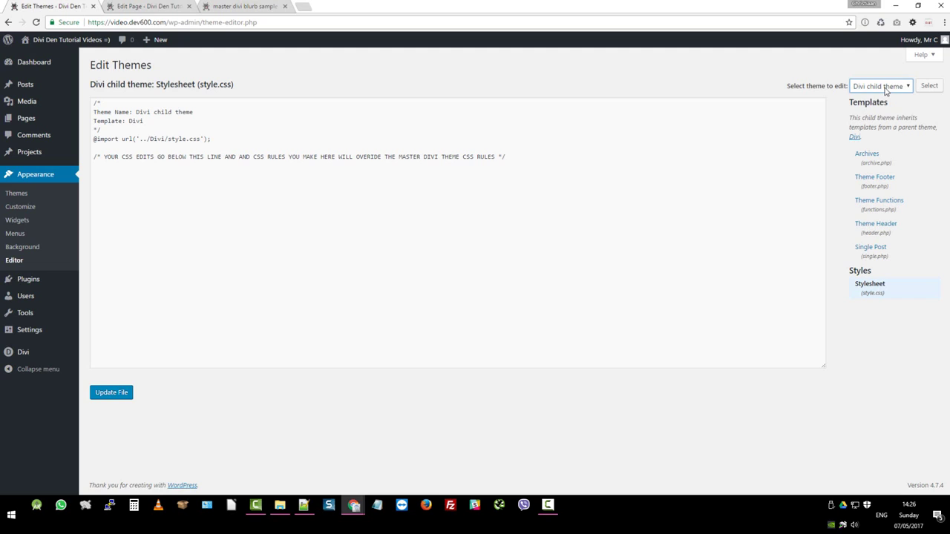
pyautogui.click(886, 88)
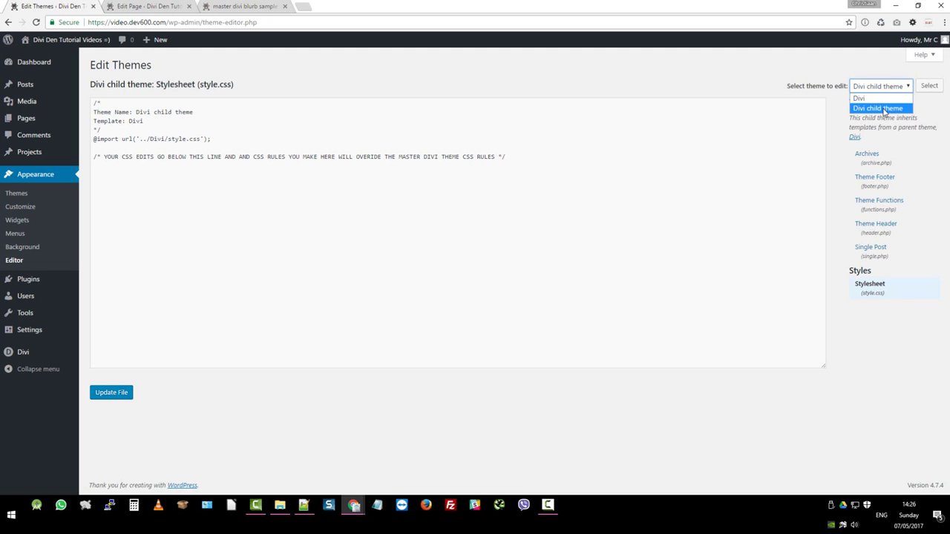
pyautogui.click(884, 109)
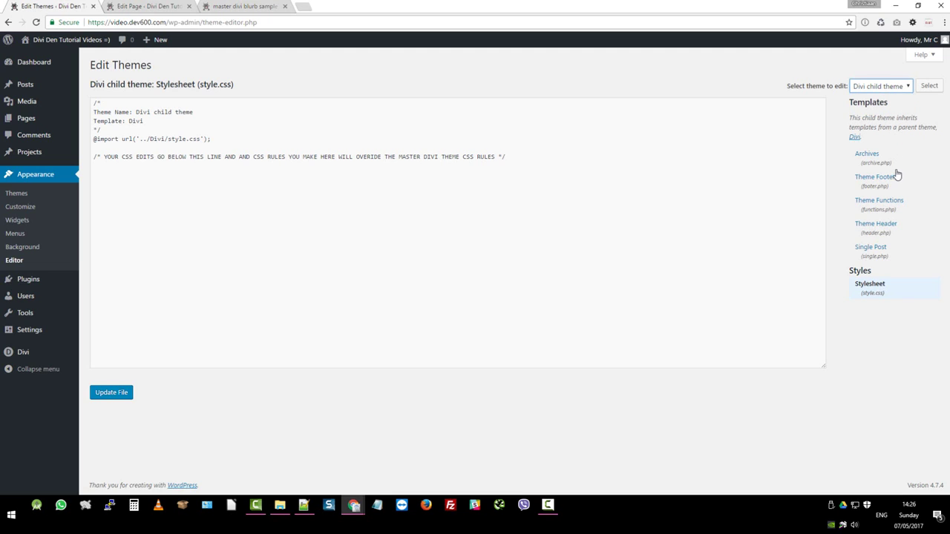
pyautogui.click(878, 206)
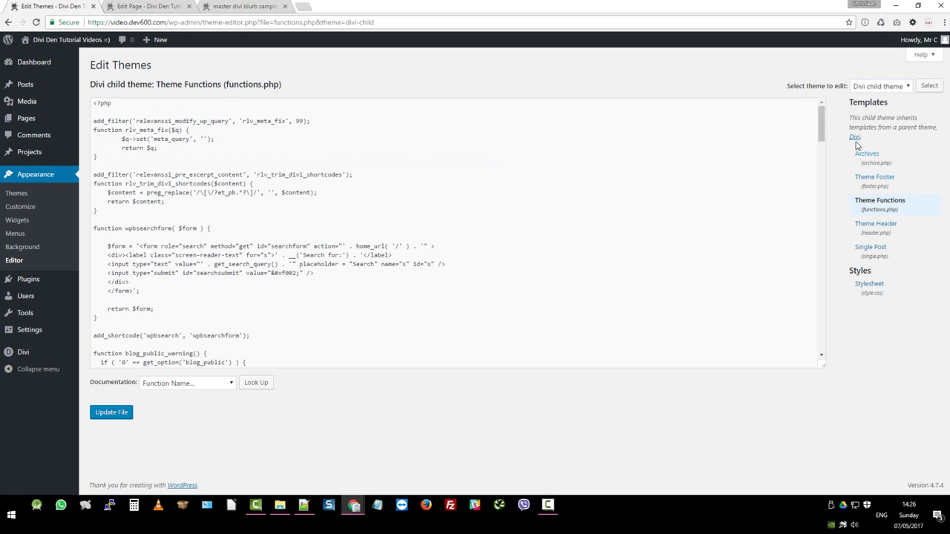
pyautogui.moveTo(821, 126); pyautogui.dragTo(826, 356)
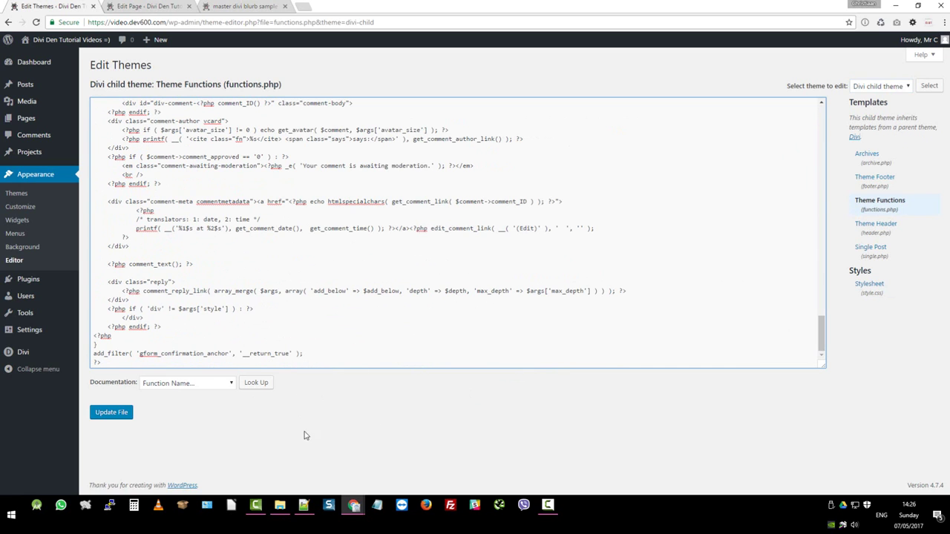
# Step: Copy all the code from the kit's "code for functions php" file, opened in Notepad++, and return to the theme editor
pyautogui.click(281, 505)
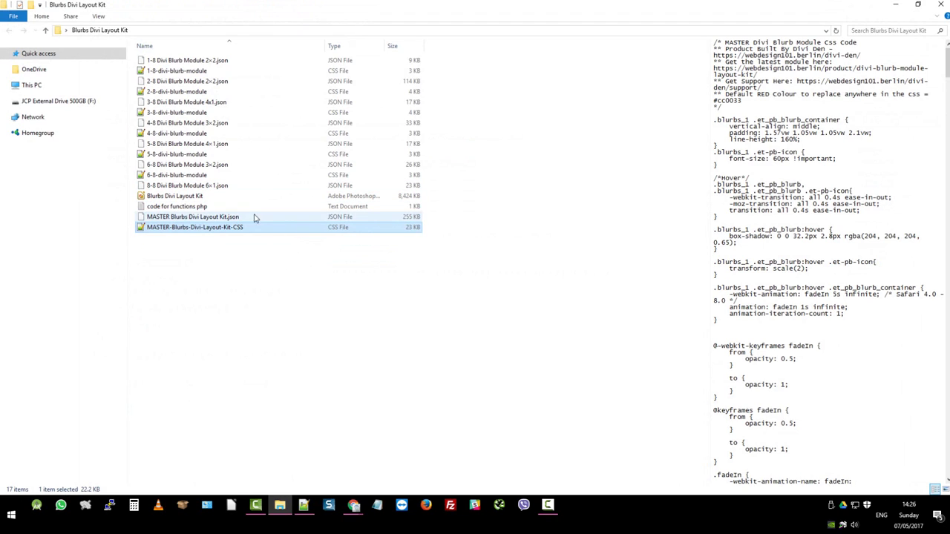
pyautogui.click(221, 208)
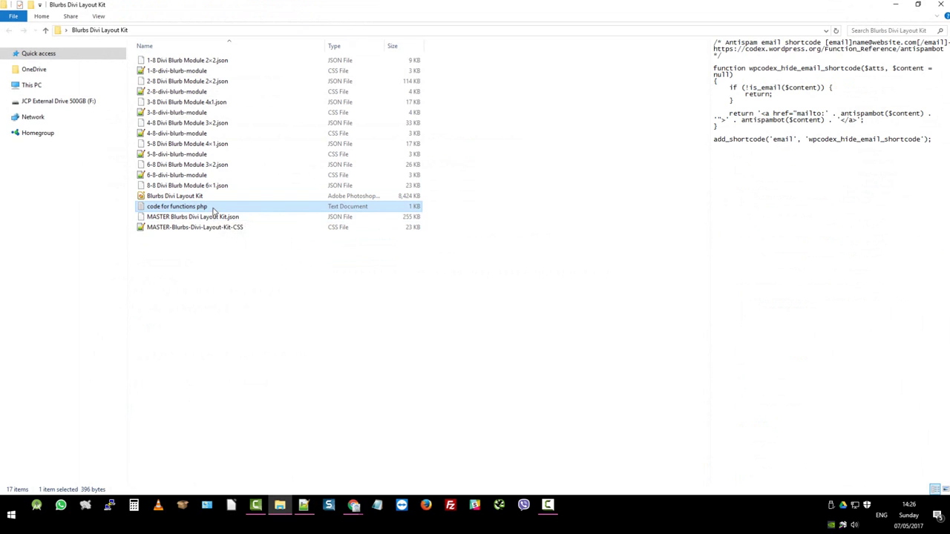
pyautogui.rightClick(214, 211)
pyautogui.click(256, 236)
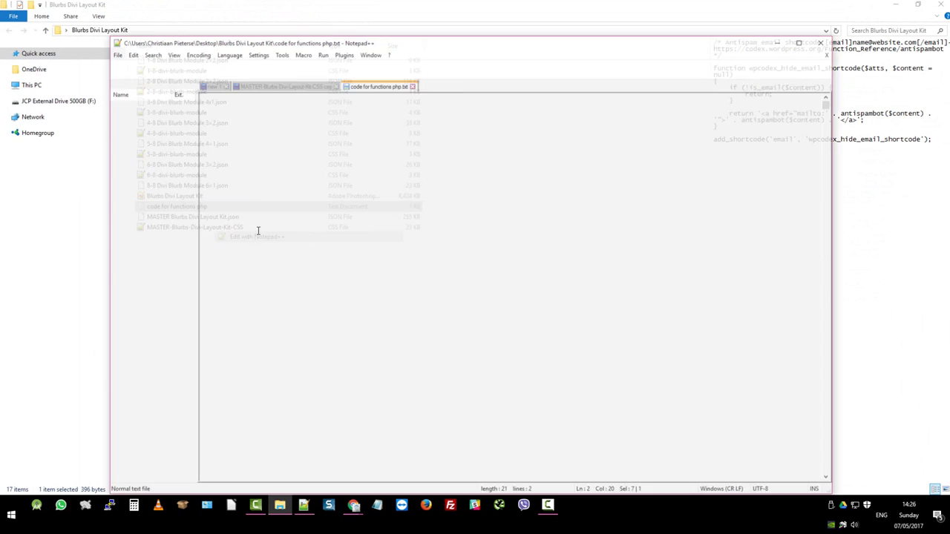
pyautogui.moveTo(461, 180); pyautogui.dragTo(220, 77)
pyautogui.hotkey('ctrl', 'c')
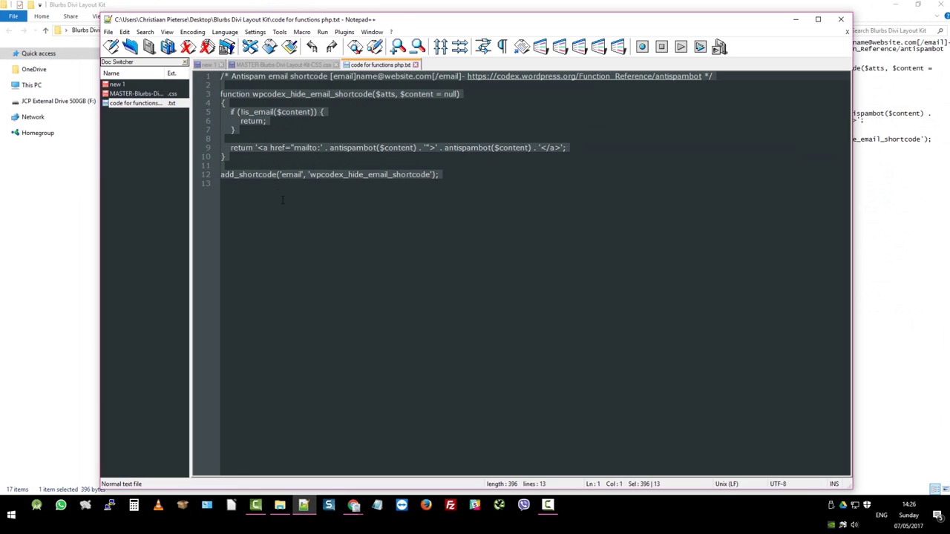
pyautogui.click(795, 19)
pyautogui.click(896, 4)
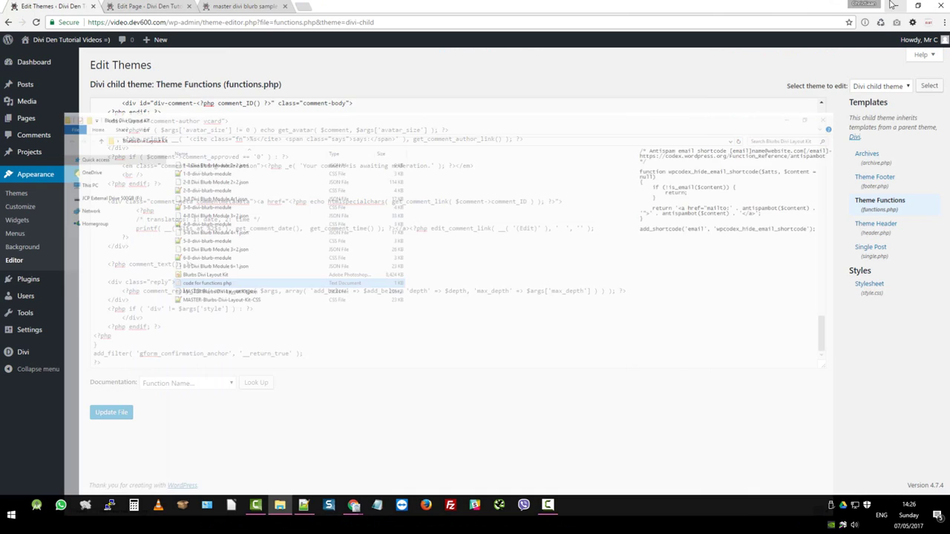
# Step: Paste the copied antispam email shortcode code at the end of functions.php, directly before the closing ?> tag
pyautogui.scroll(-10, 289, 313)
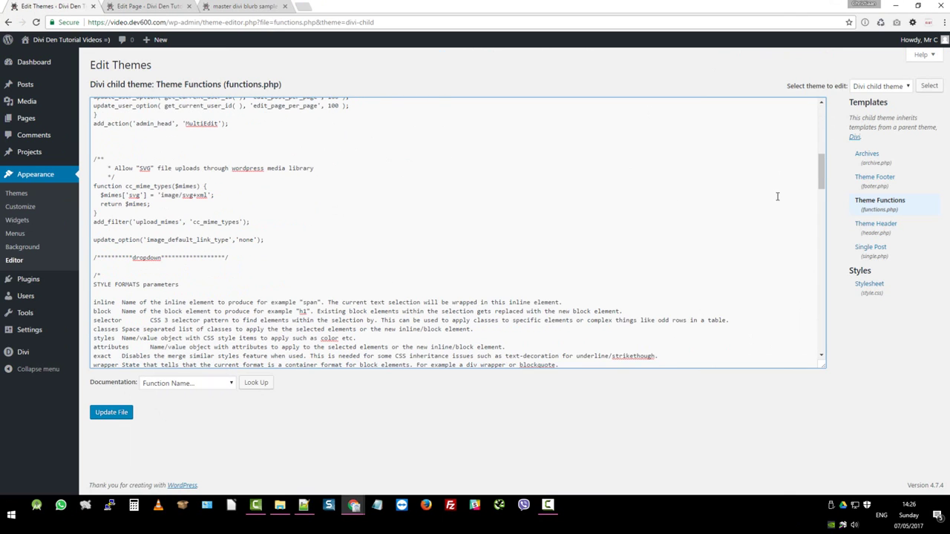
pyautogui.moveTo(820, 181); pyautogui.dragTo(802, 337)
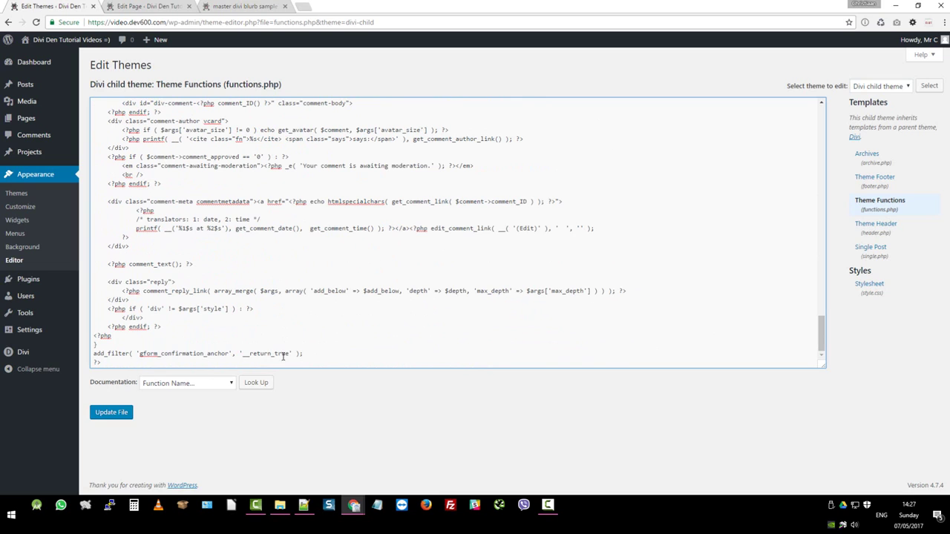
pyautogui.click(307, 352)
pyautogui.press('Return')
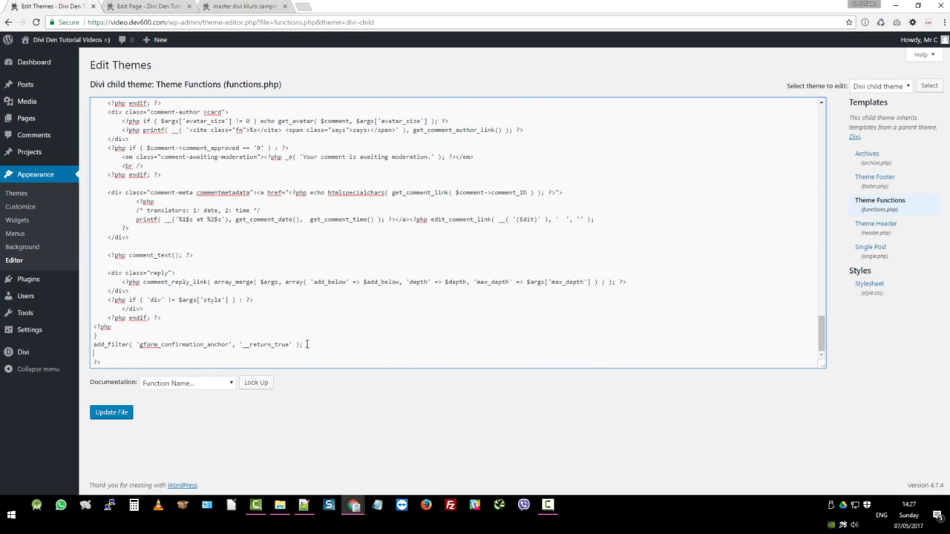
pyautogui.hotkey('ctrl', 'v')
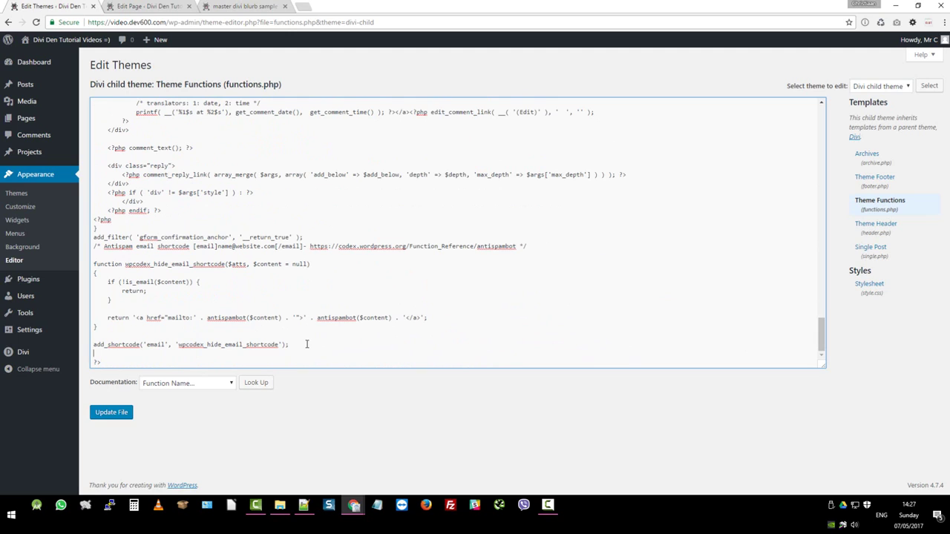
pyautogui.press('Delete')
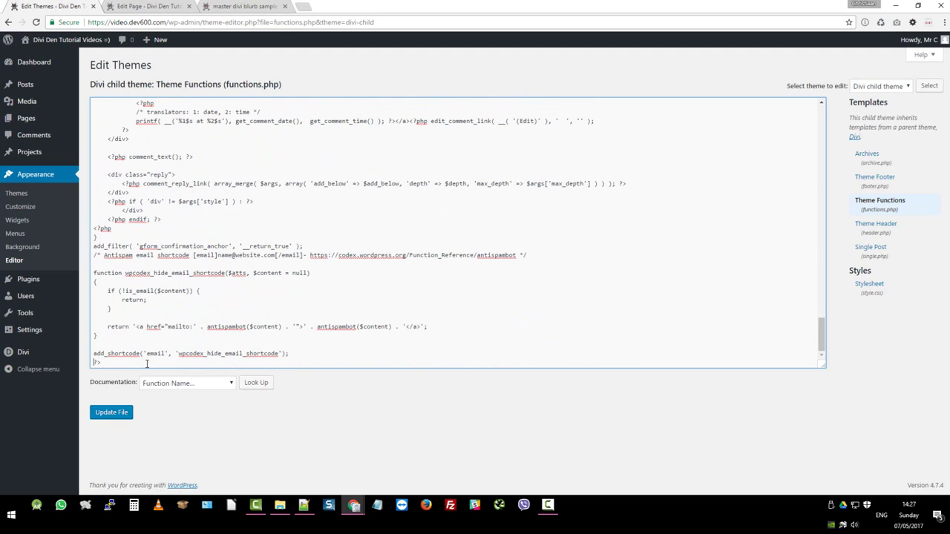
# Step: Check the pasted Antispam email shortcode block and save the changes to functions.php
pyautogui.click(104, 364)
pyautogui.scroll(1, 312, 297)
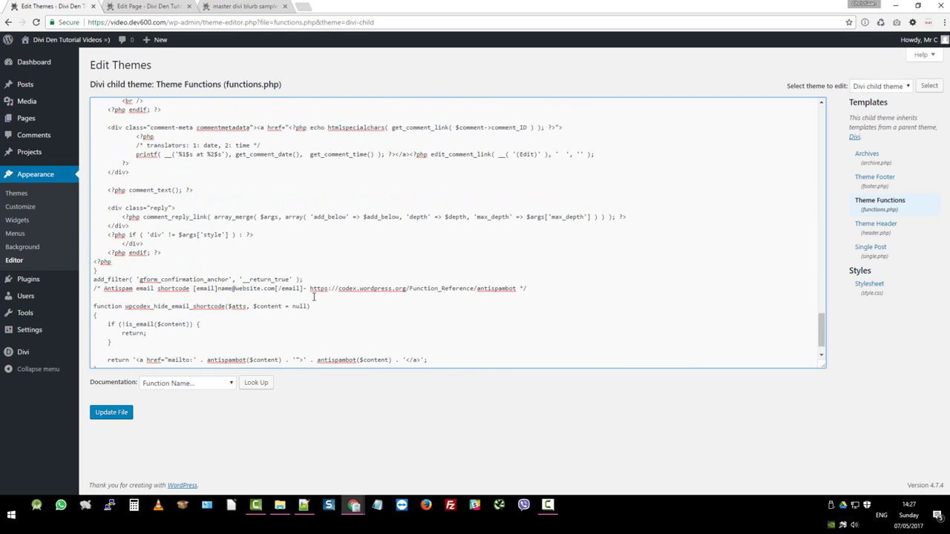
pyautogui.scroll(-1, 305, 291)
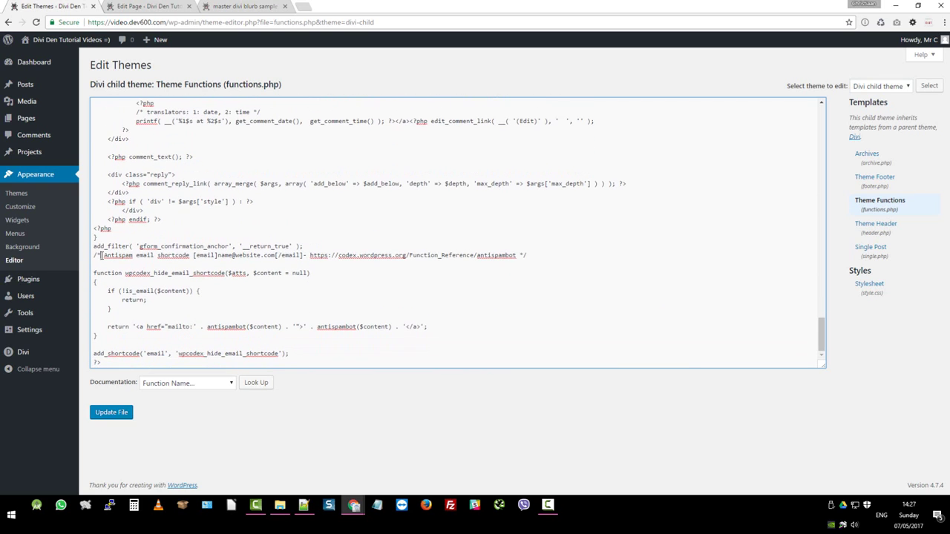
pyautogui.moveTo(103, 256); pyautogui.dragTo(191, 255)
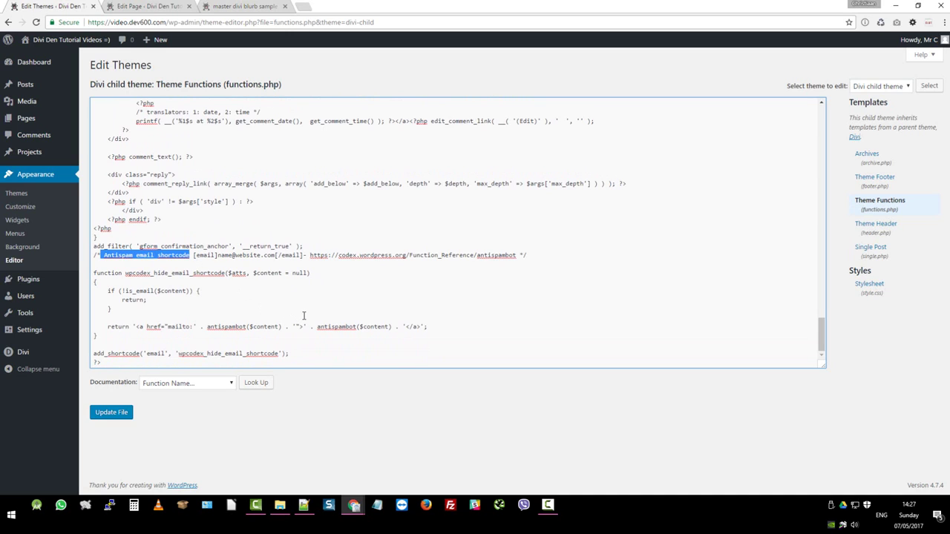
pyautogui.click(113, 414)
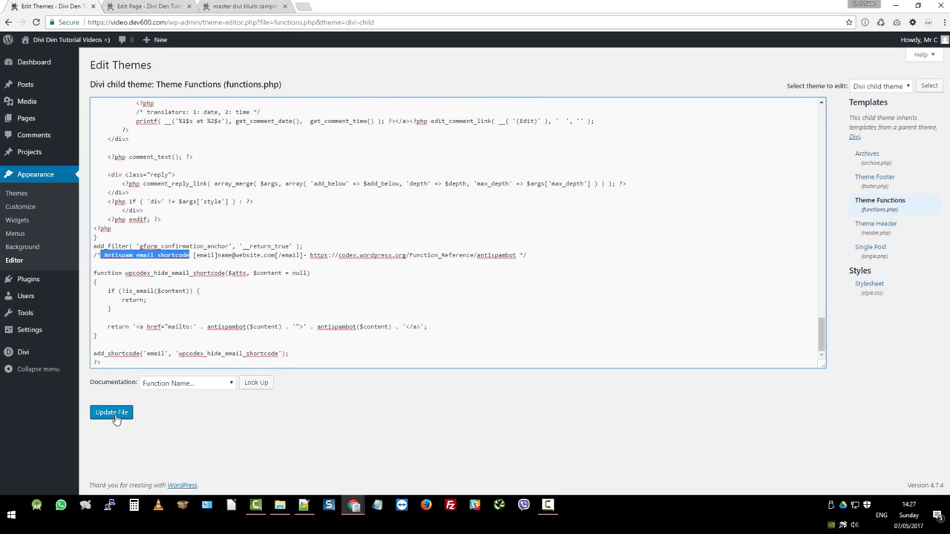